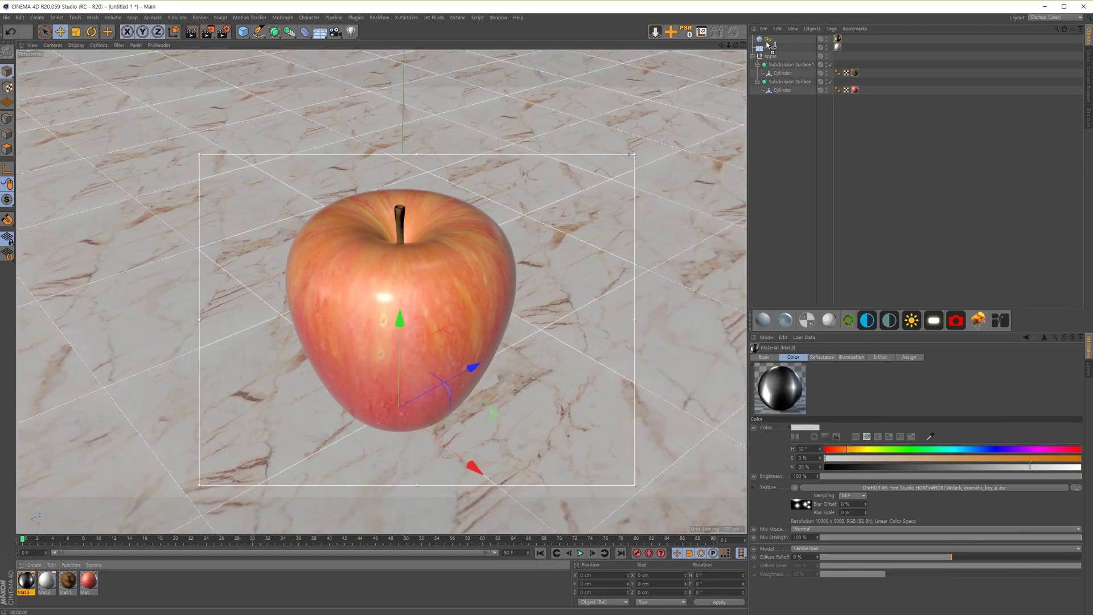
- Render the current view of the apple scene to the Picture Viewer
left_click(209, 32)
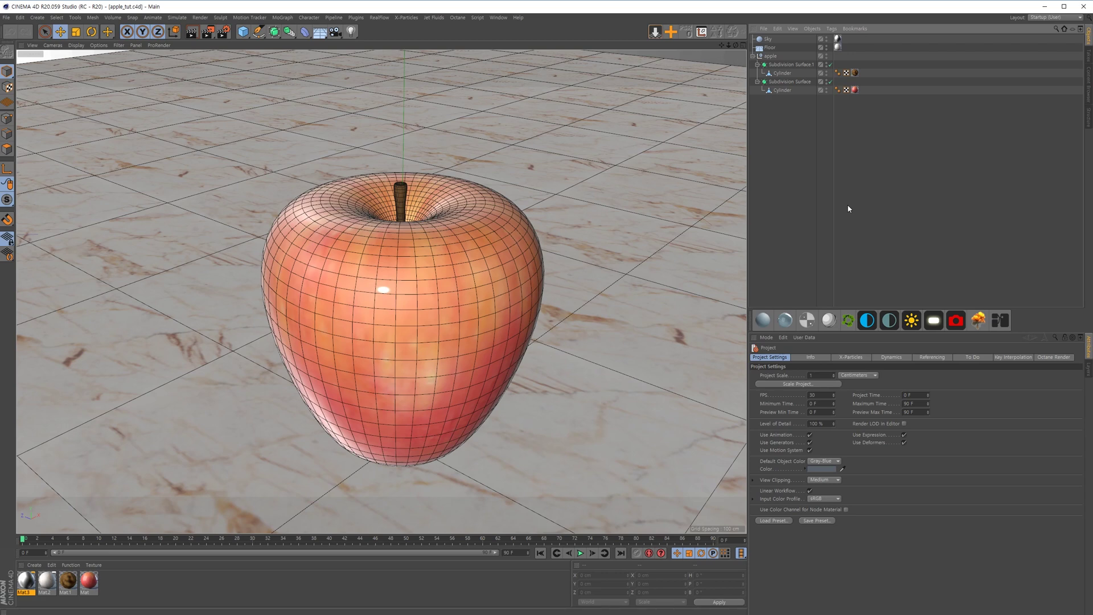
- Open the Octane Live Viewer, docked beside the perspective viewport, and start the live render
left_click(457, 17)
left_click(462, 40)
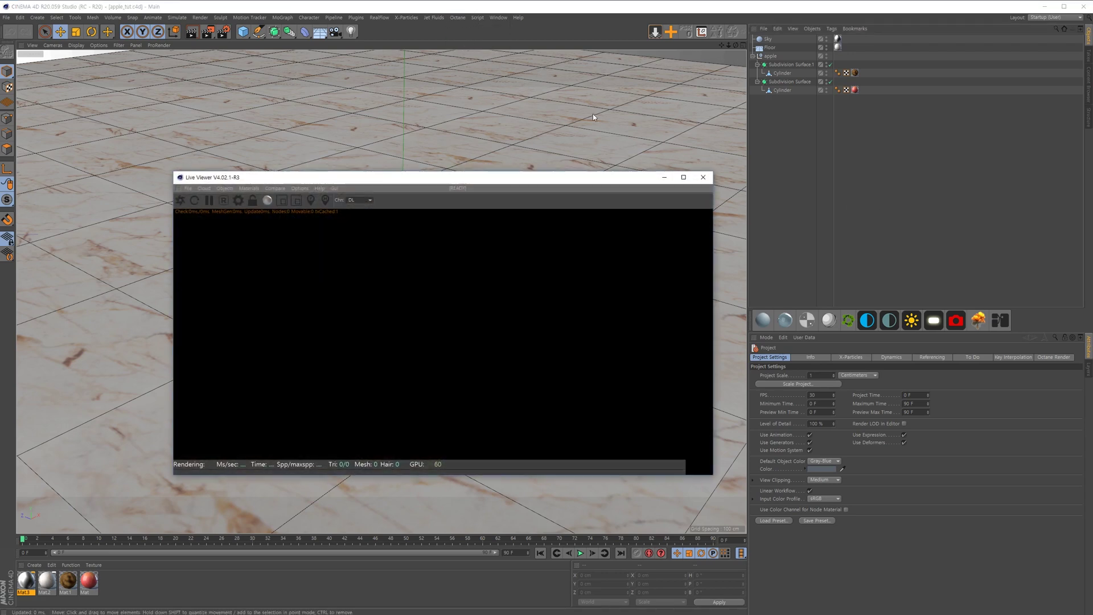
left_click_drag(495, 177, 522, 155)
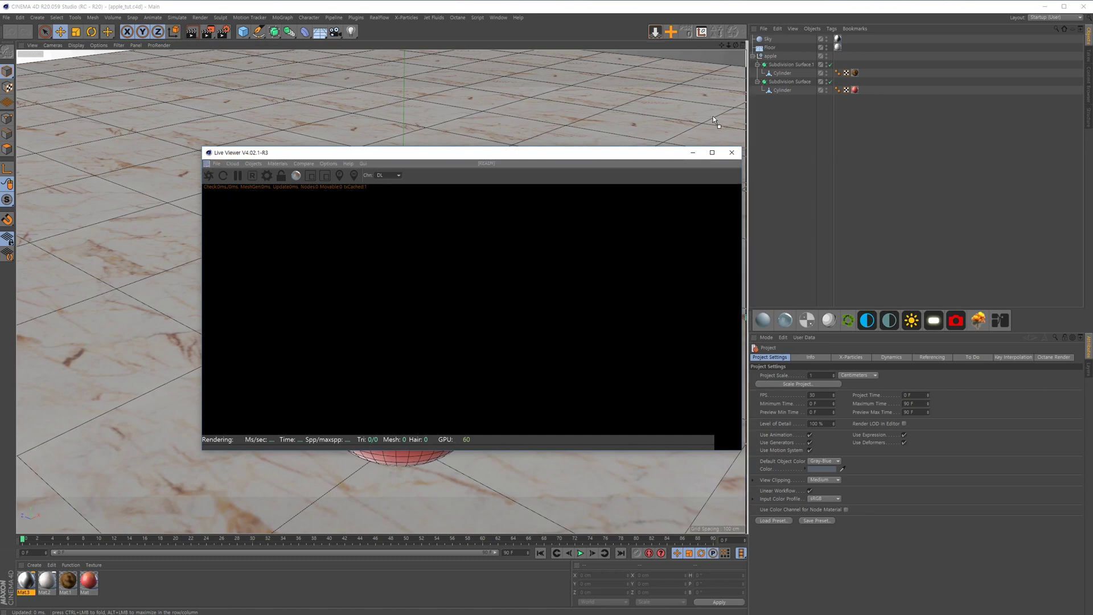
left_click_drag(749, 118, 747, 132)
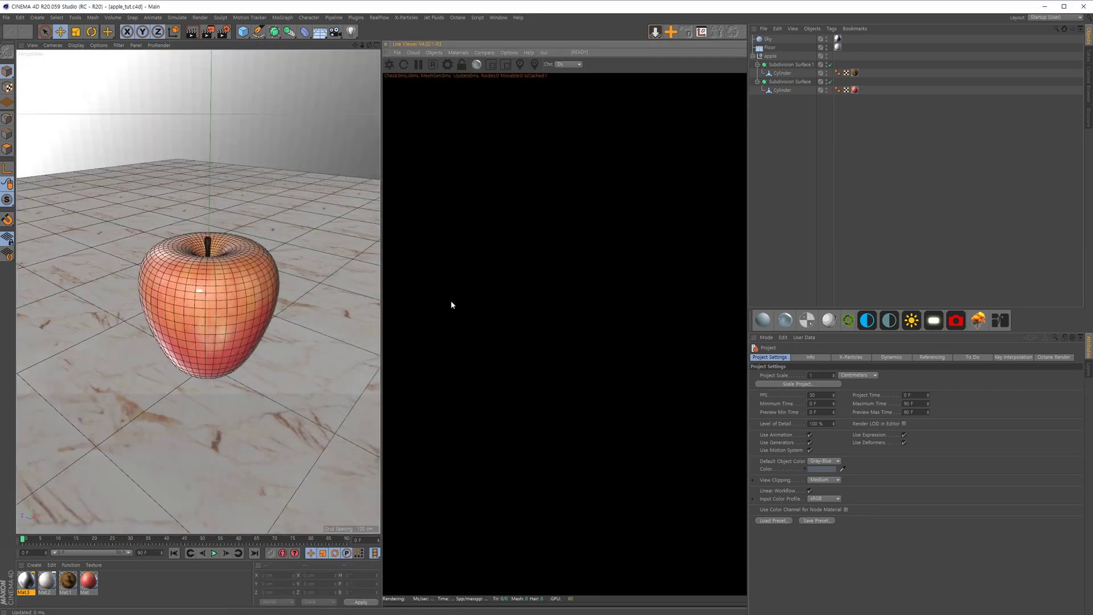
left_click(389, 65)
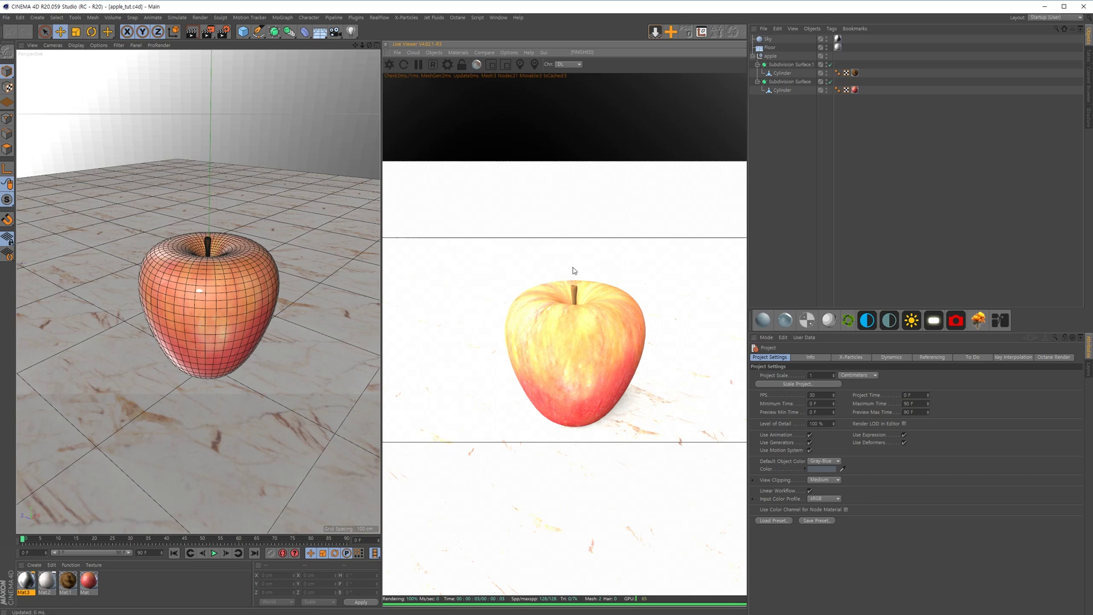
- Delete the Sky object from the scene
left_click(768, 39)
key("Delete")
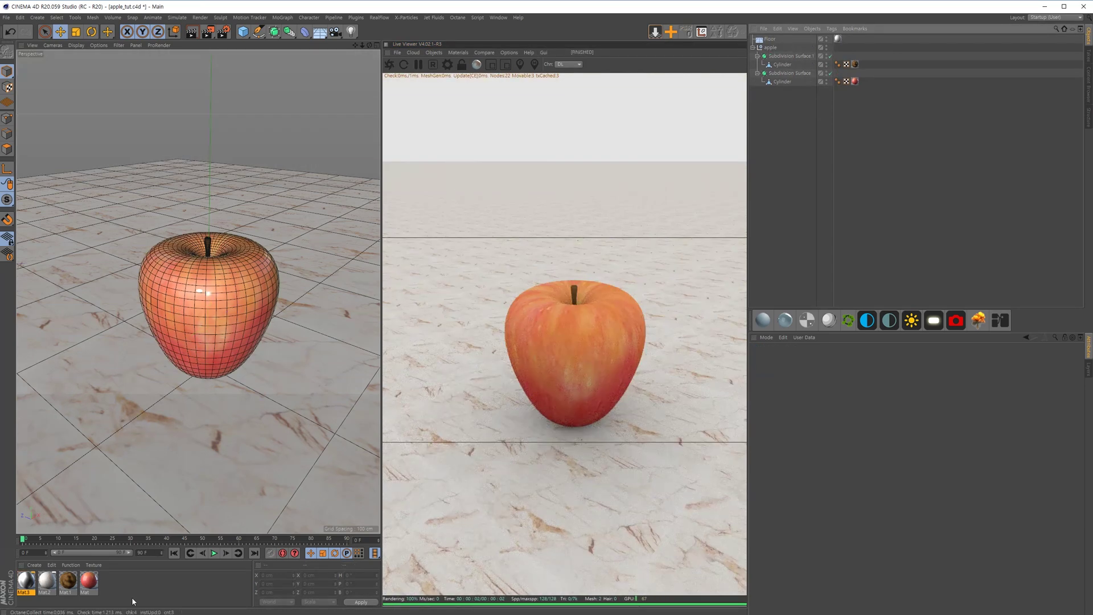
- Convert the floor, stem and apple materials to Octane materials and remove the unused materials
left_click_drag(135, 604, 41, 581)
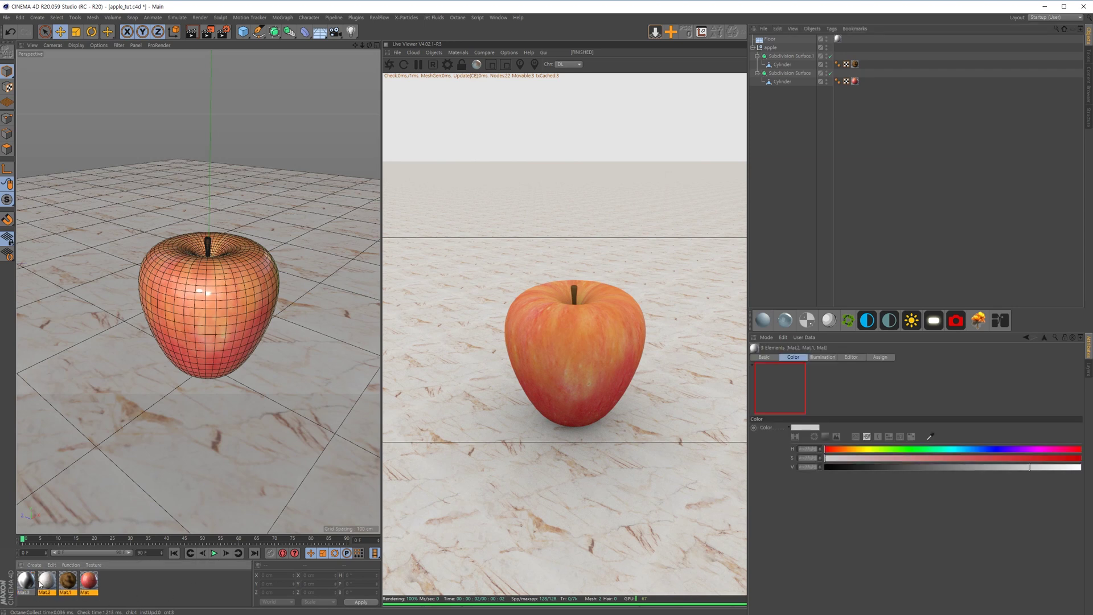
left_click(464, 52)
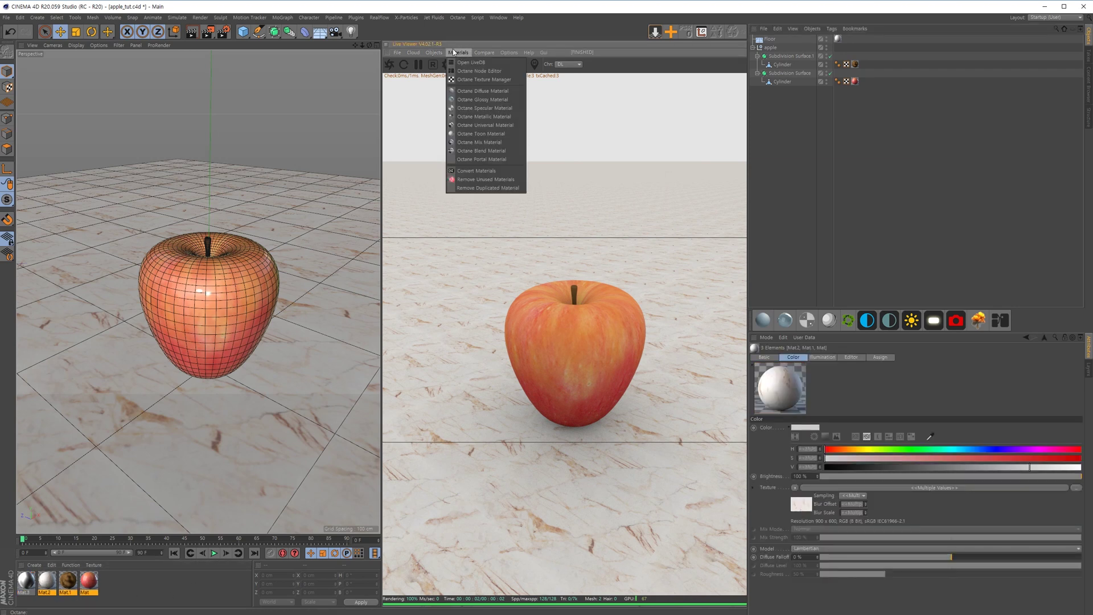
left_click(487, 171)
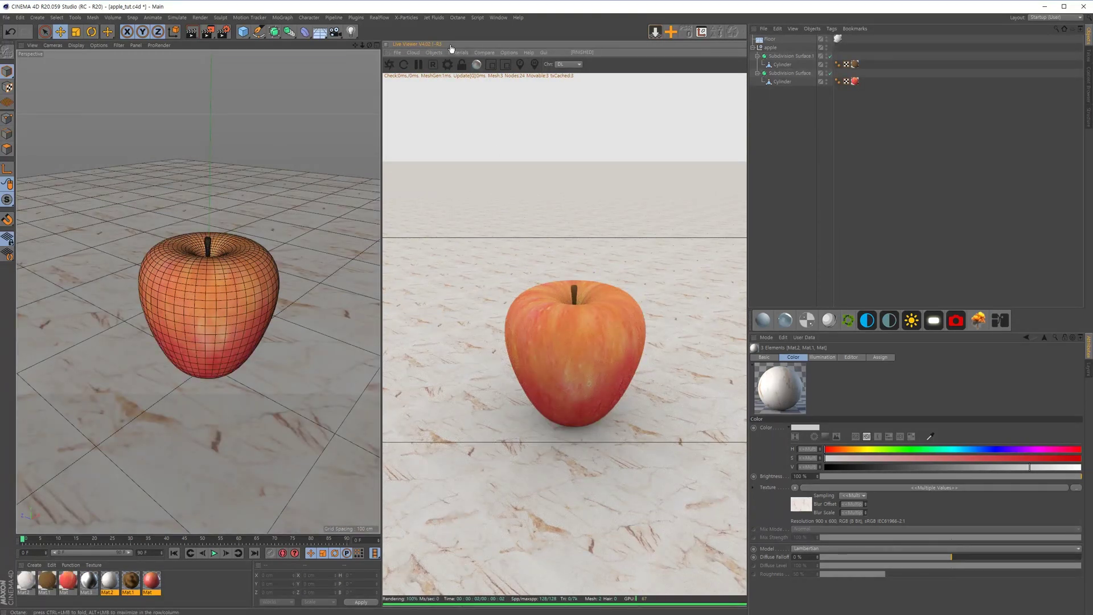
left_click(459, 56)
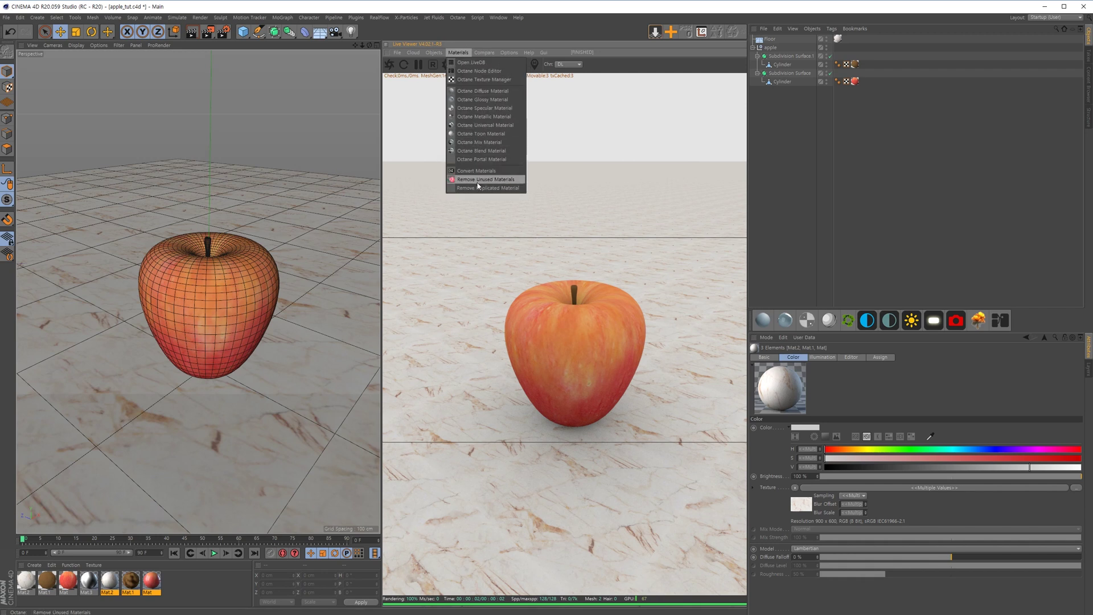
left_click(478, 179)
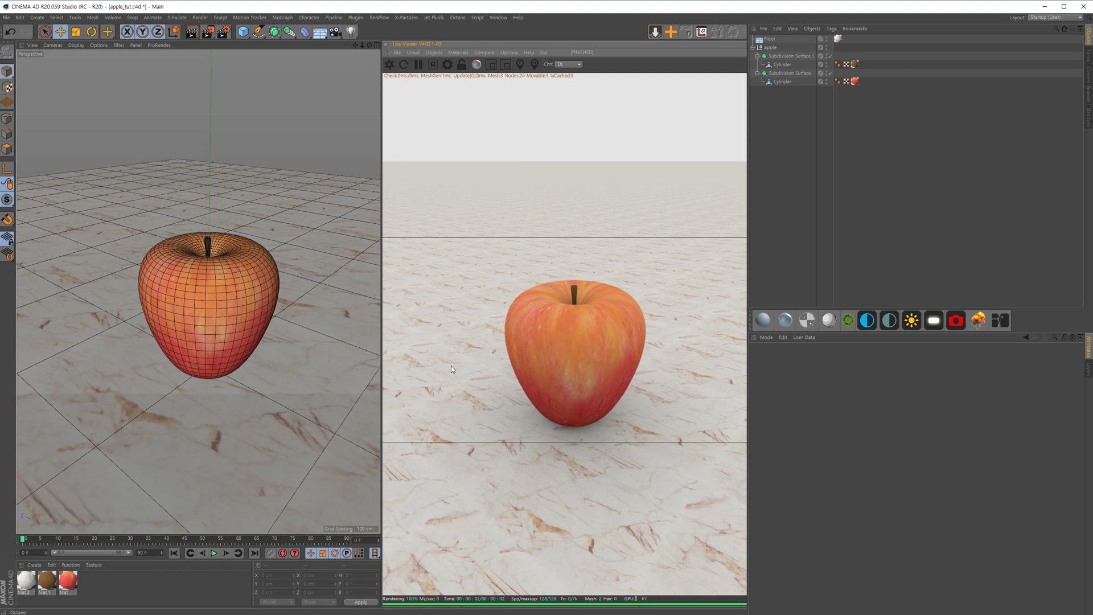
left_click(458, 52)
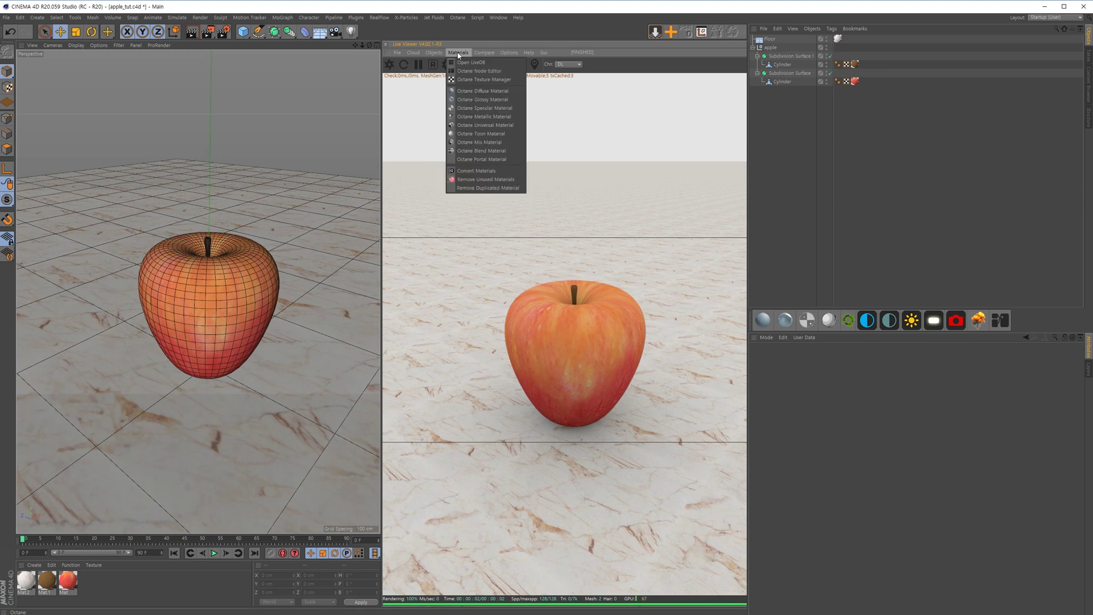
left_click(459, 54)
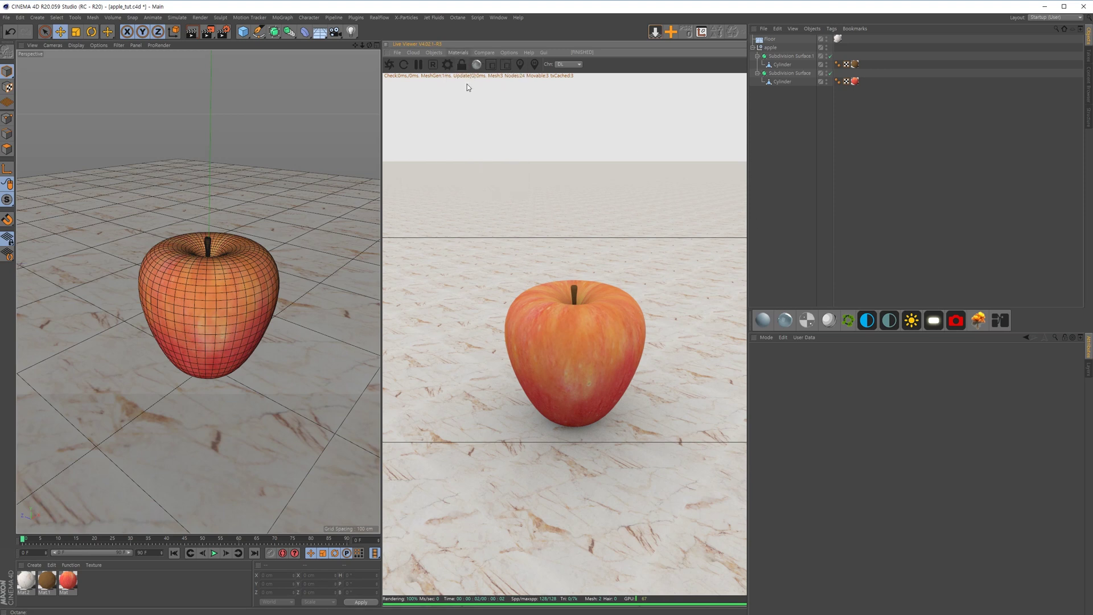
- Add an Octane HDRI environment and load studio007.hdr as its image texture
left_click(435, 53)
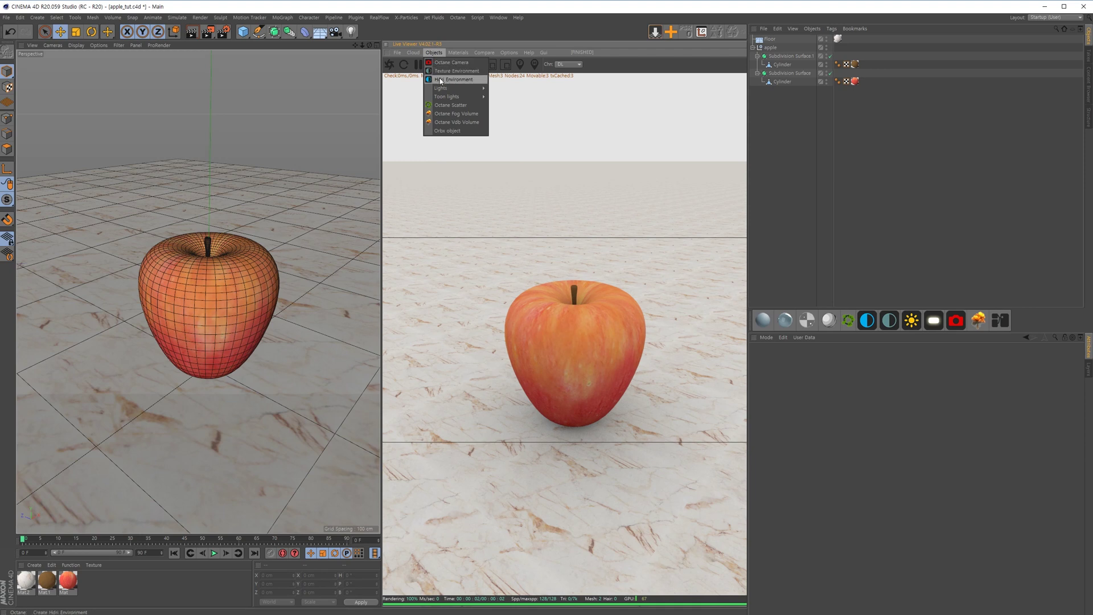
left_click(442, 80)
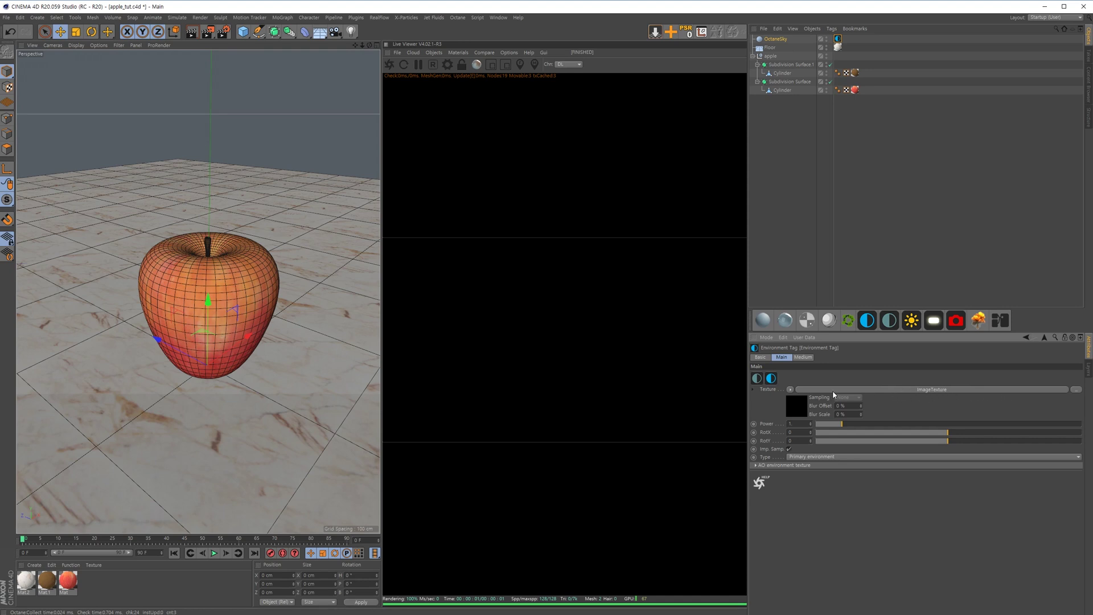
left_click(796, 408)
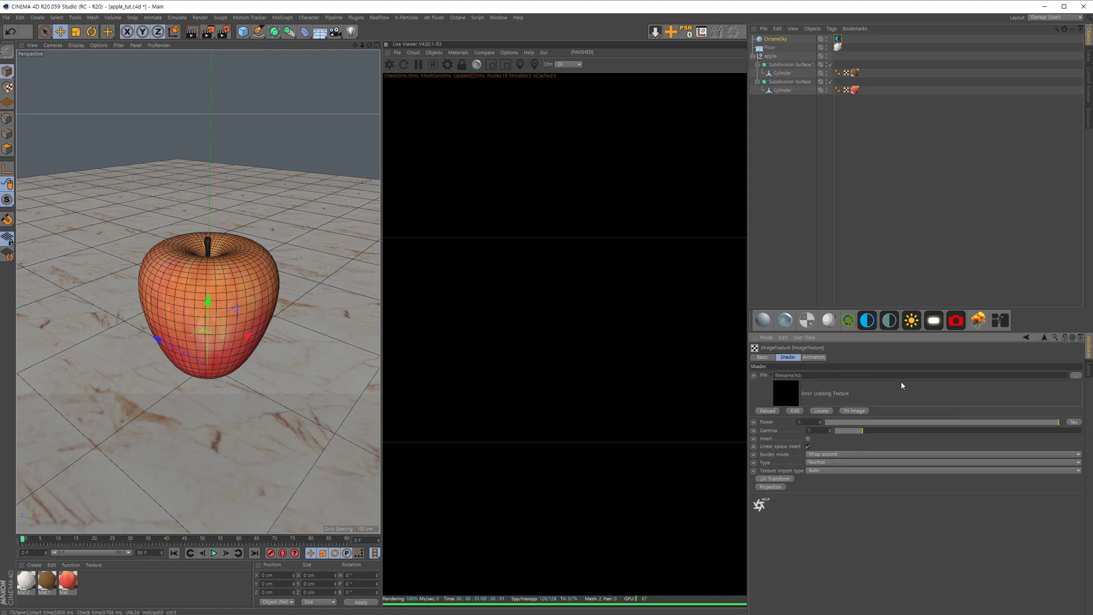
left_click(1075, 376)
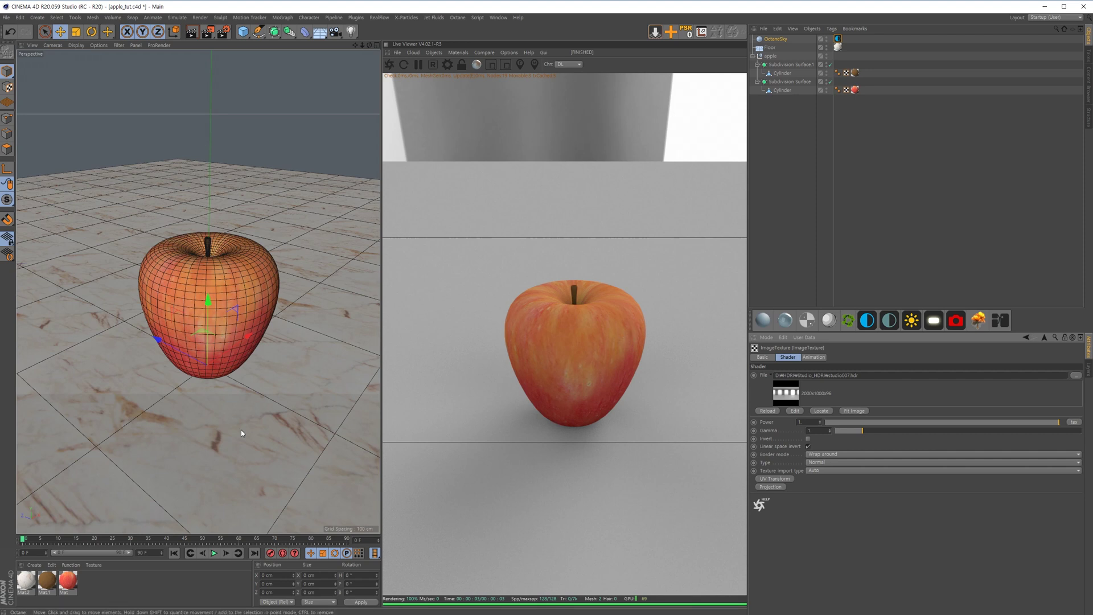
- Delete all the remaining materials from the scene
left_click_drag(120, 596, 16, 573)
key("Delete")
- Create an Octane Glossy material and apply it to the apple body
left_click(458, 53)
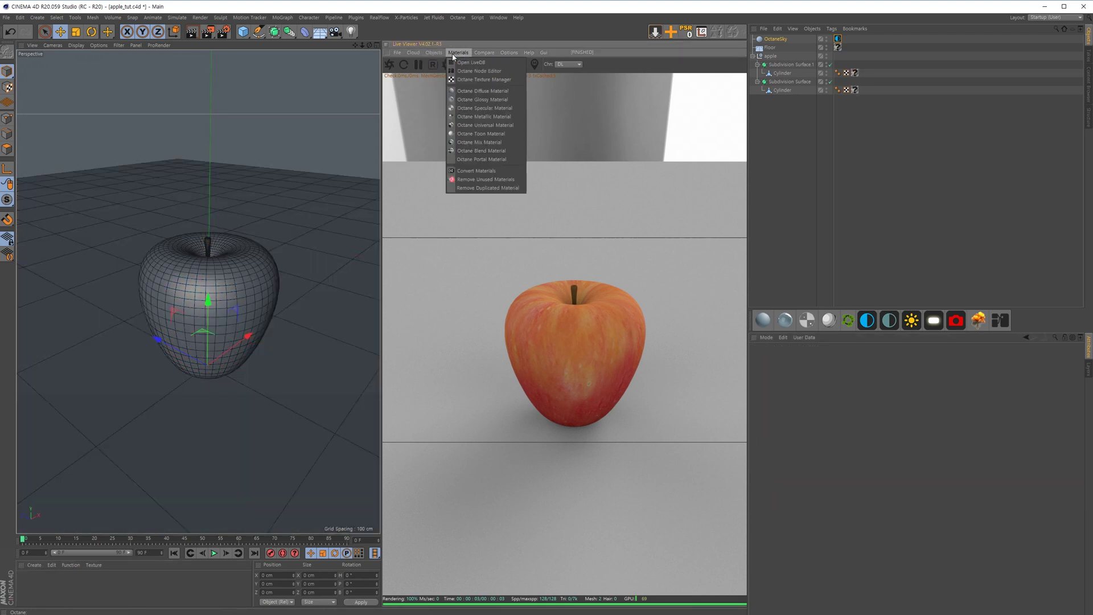
left_click(498, 100)
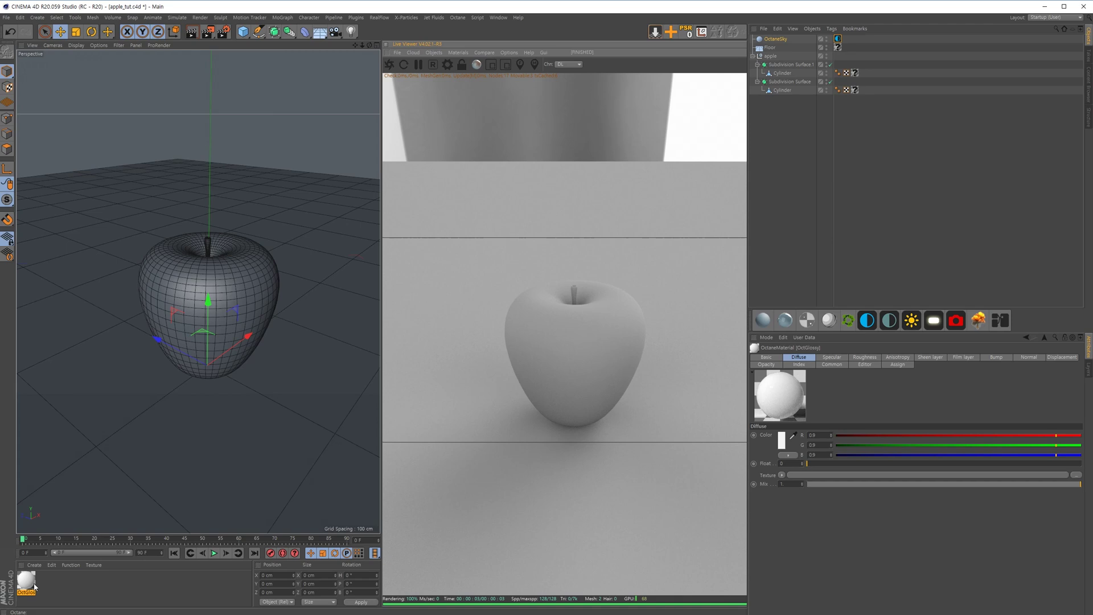
left_click_drag(35, 586, 192, 364)
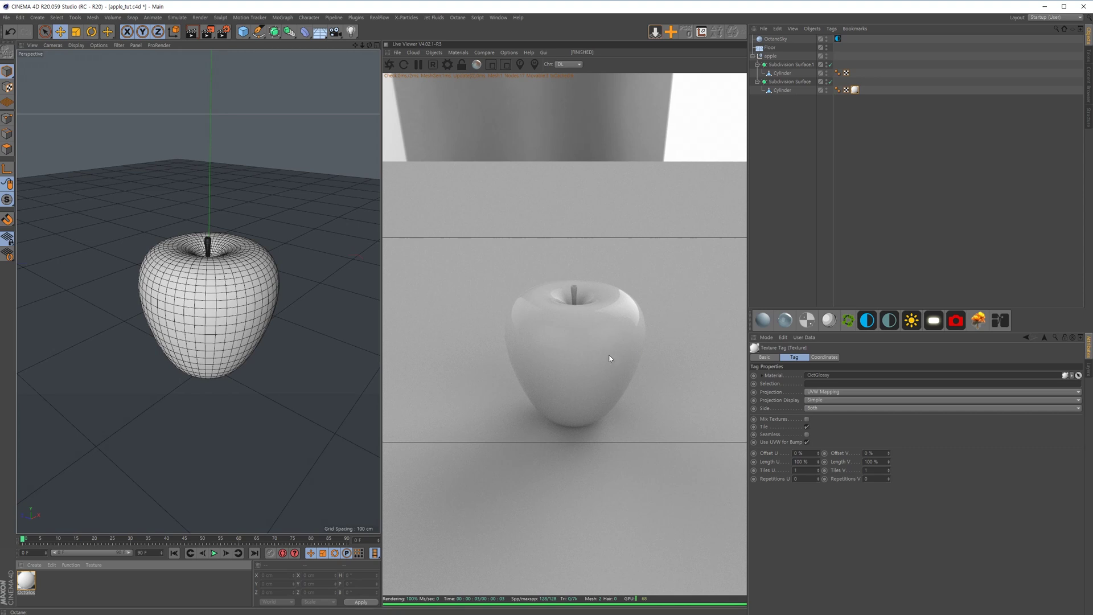
- Load apple_texture.jpg as the diffuse texture of the new glossy material
double_click(29, 587)
left_click_drag(302, 61, 246, 192)
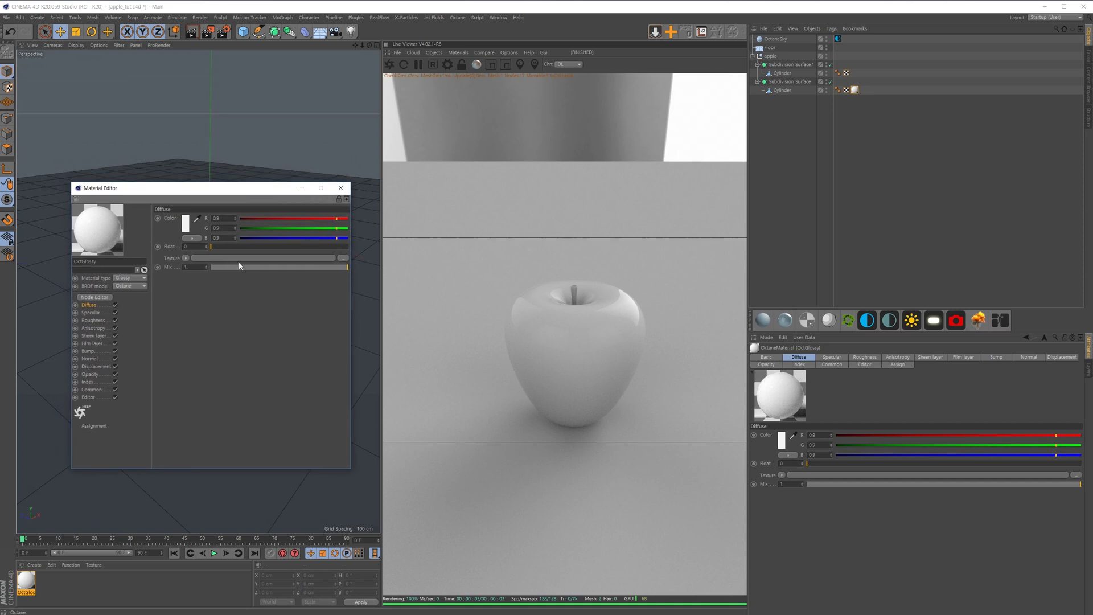
left_click(239, 259)
double_click(228, 258)
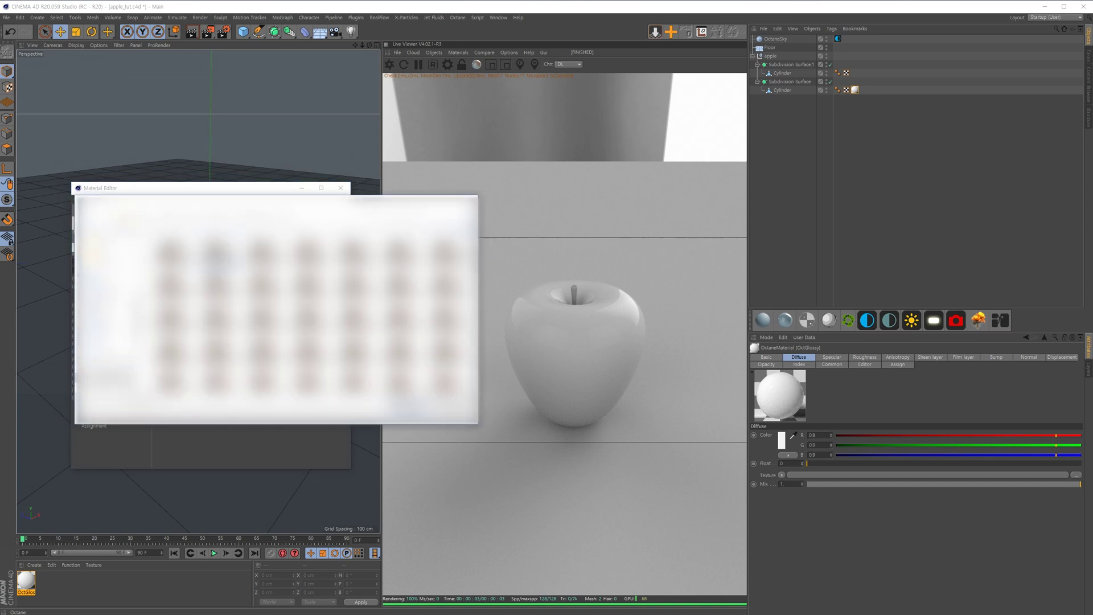
key("alt+Left")
double_click(267, 266)
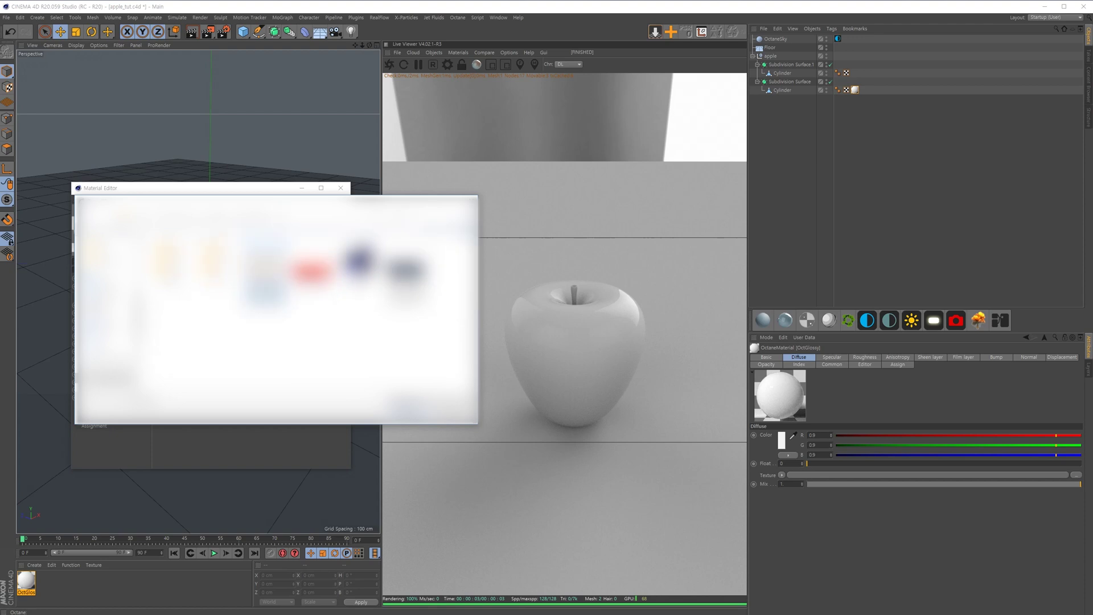
double_click(313, 269)
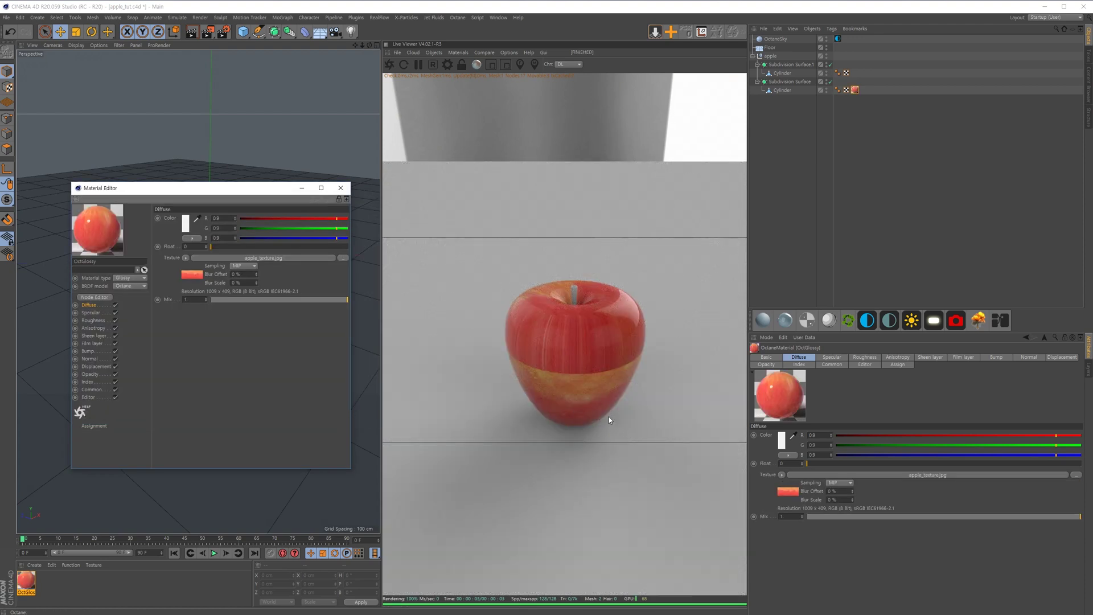
- Set the texture projection of the apple body's material to Spherical
left_click(855, 90)
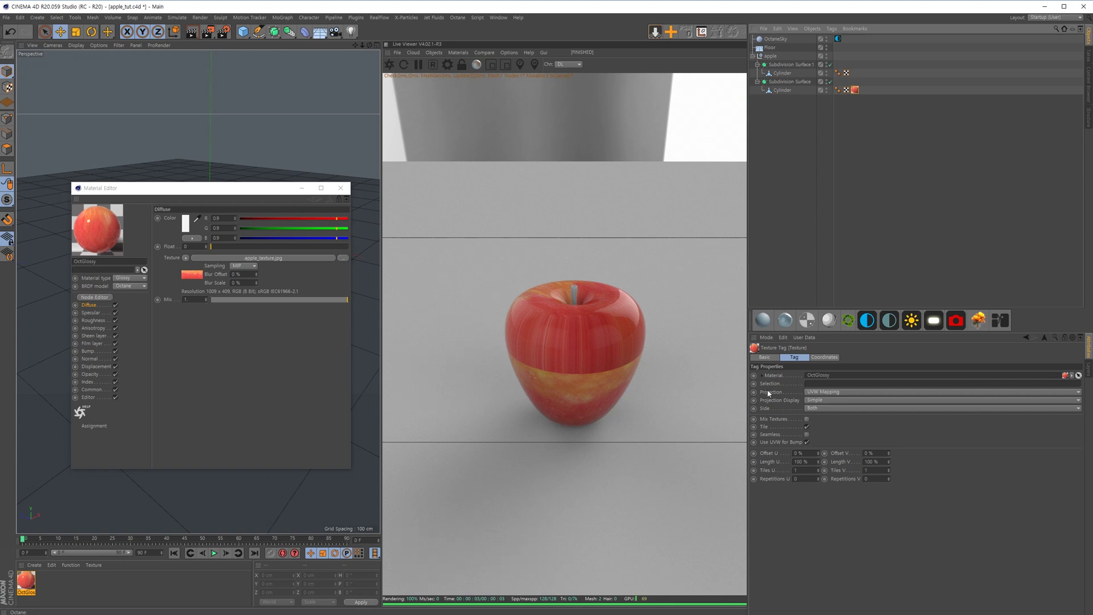
left_click(829, 393)
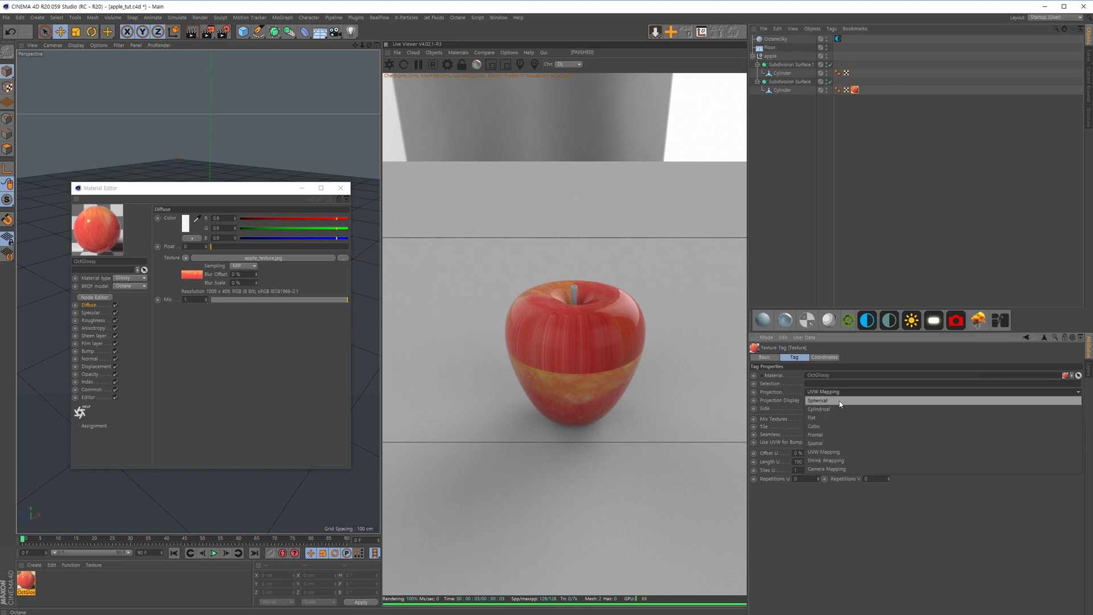
left_click(814, 383)
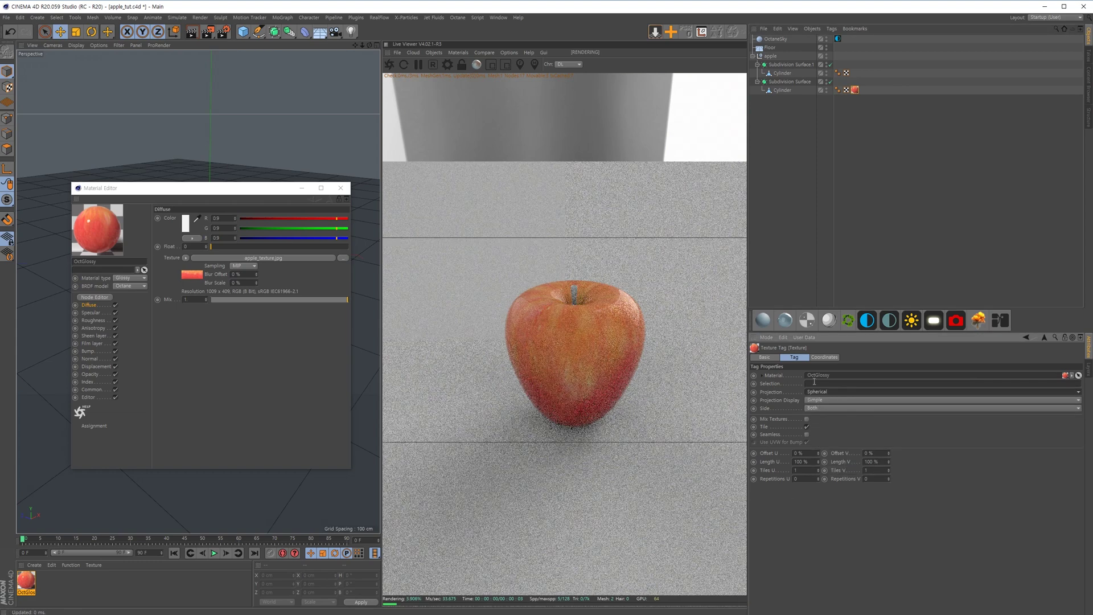
left_click(859, 229)
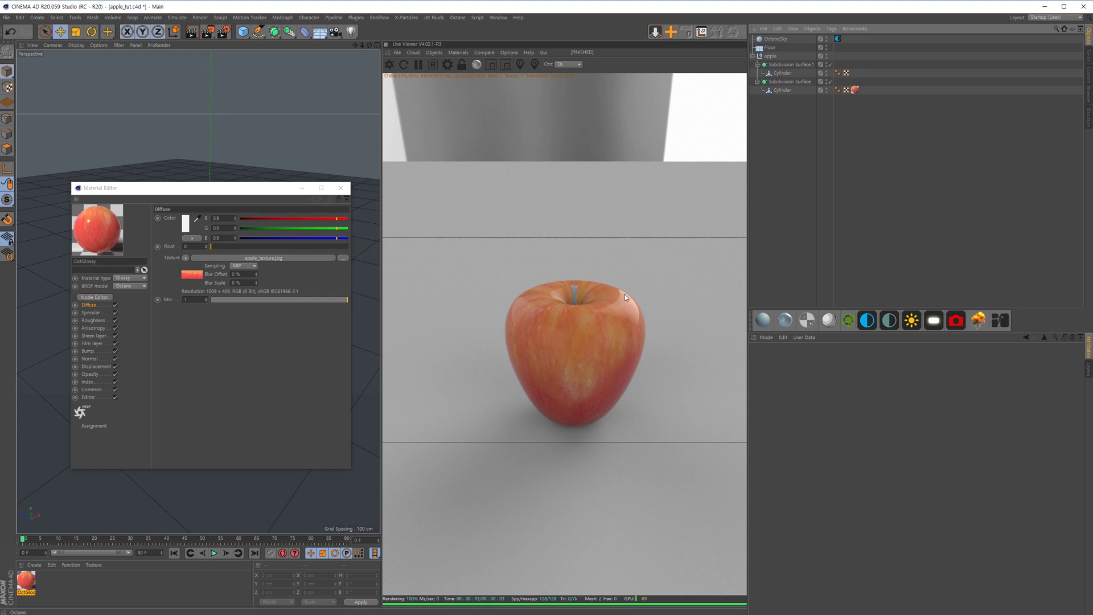
- Try different roughness amounts on the apple's glossy material and set the Float value to about 0.08
left_click(91, 313)
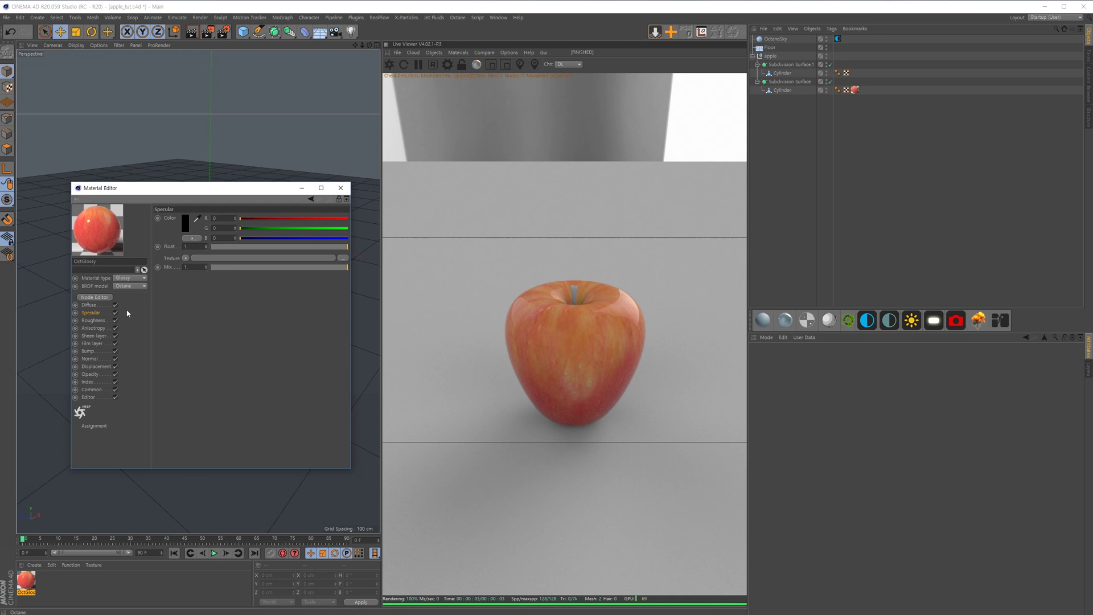
left_click(103, 321)
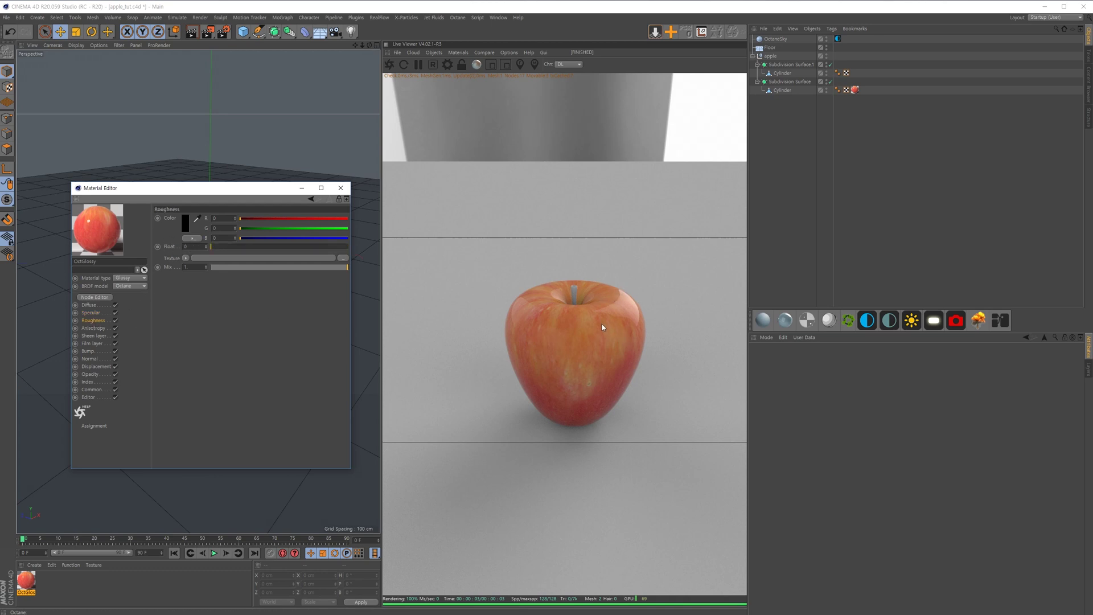
left_click(217, 249)
left_click_drag(218, 251, 222, 247)
left_click(250, 247)
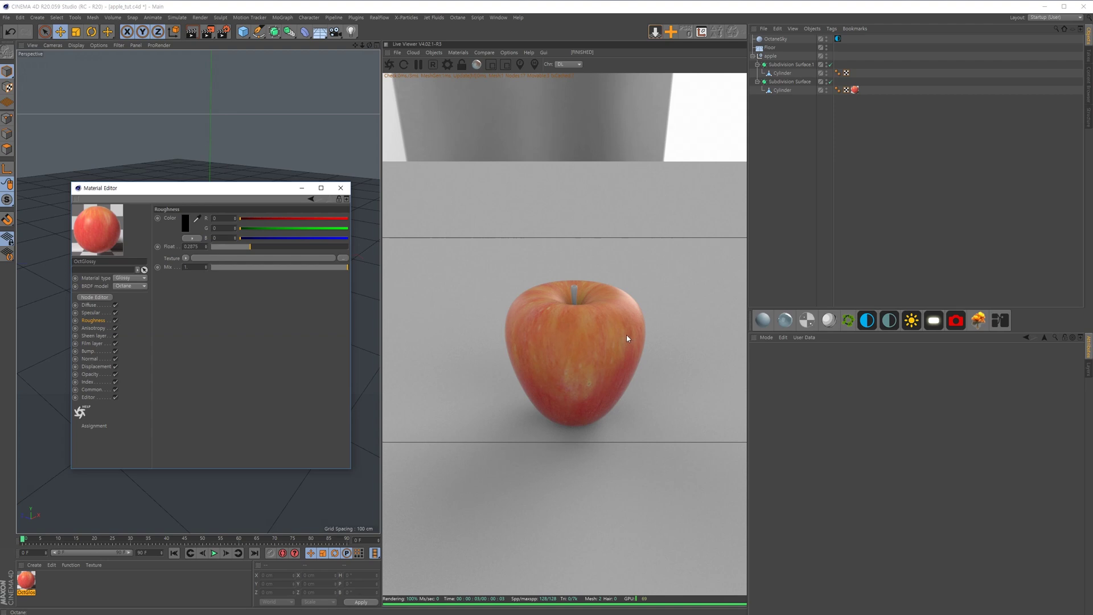
left_click(226, 249)
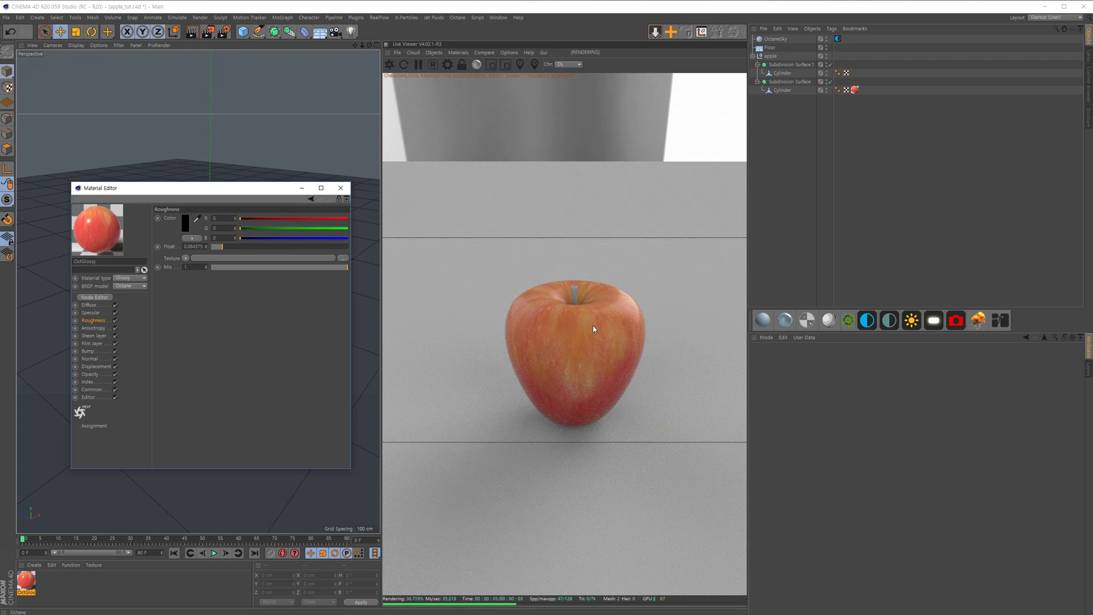
- Raise the index of the apple's glossy material, settling on a value of about 2.1
left_click(88, 382)
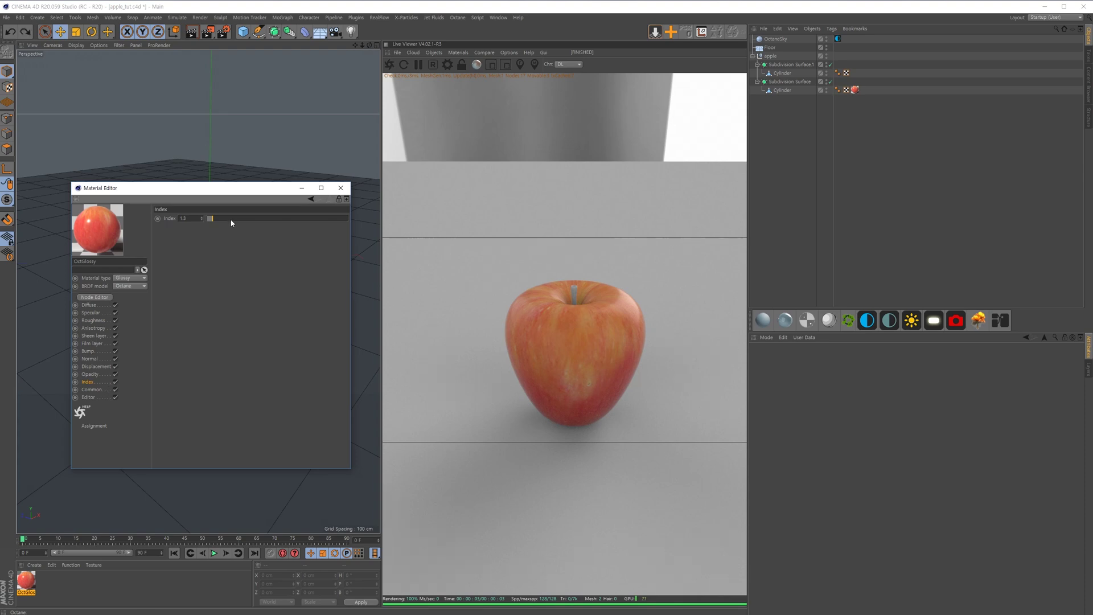
left_click_drag(210, 219, 279, 219)
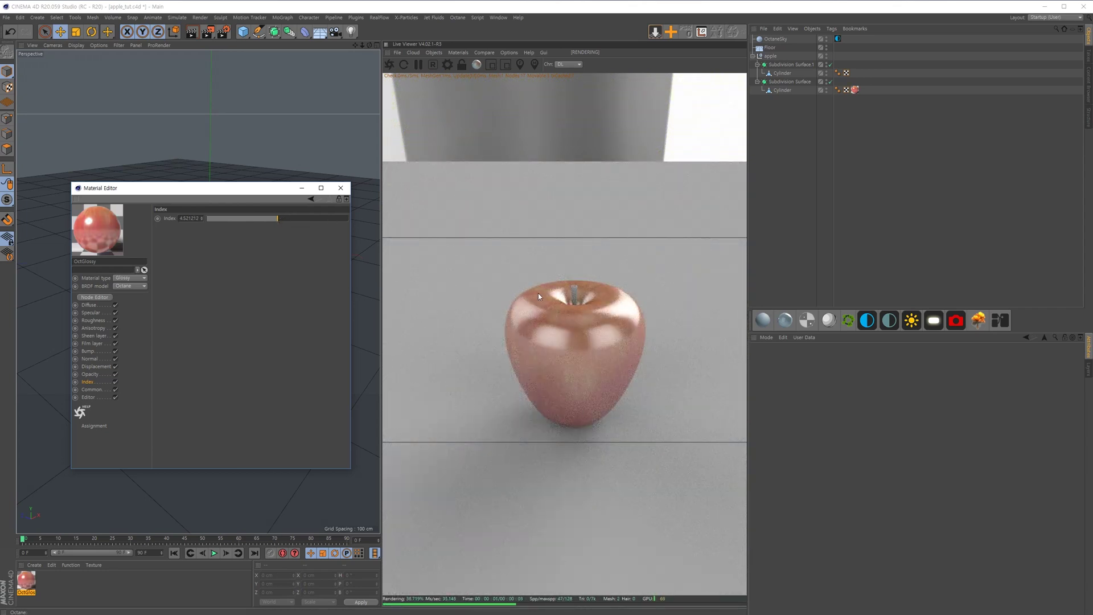
left_click_drag(277, 218, 228, 218)
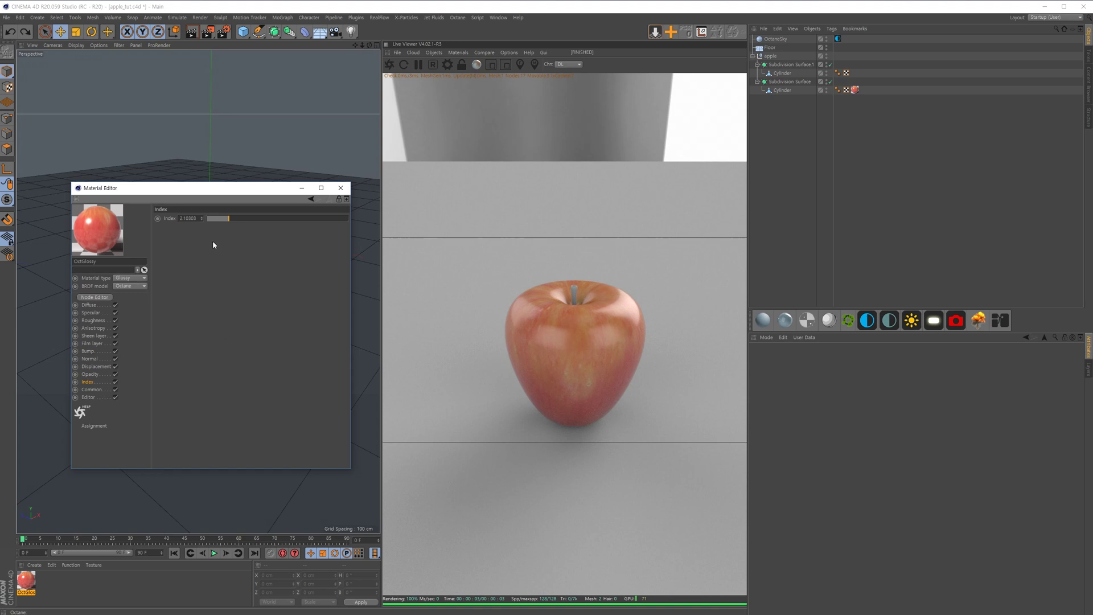
- Add an Octane Noise texture to the bump channel of the apple's glossy material
left_click(104, 323)
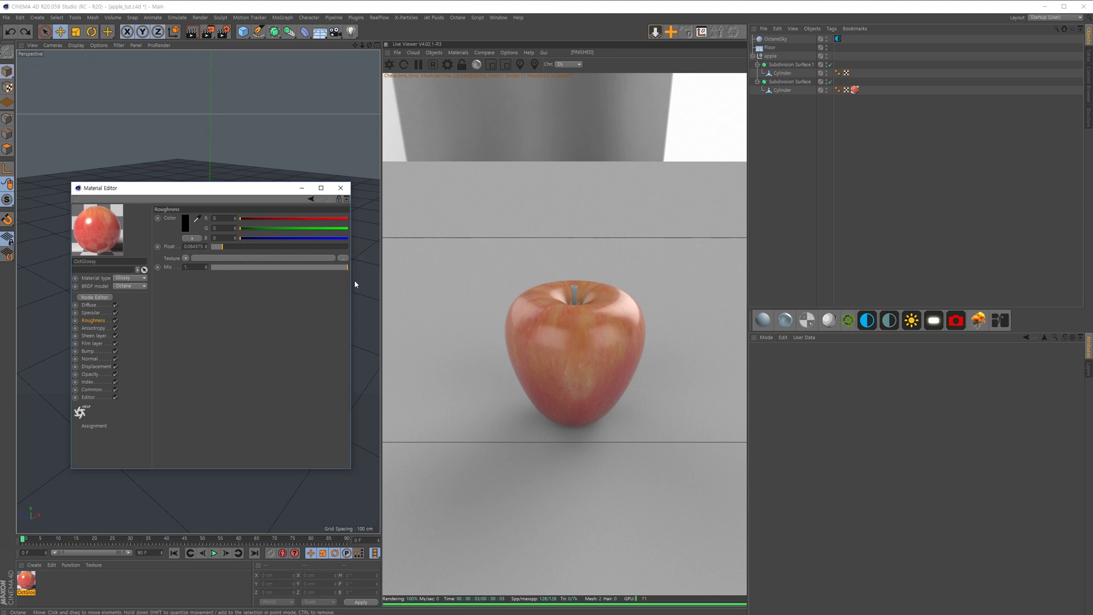
left_click(89, 351)
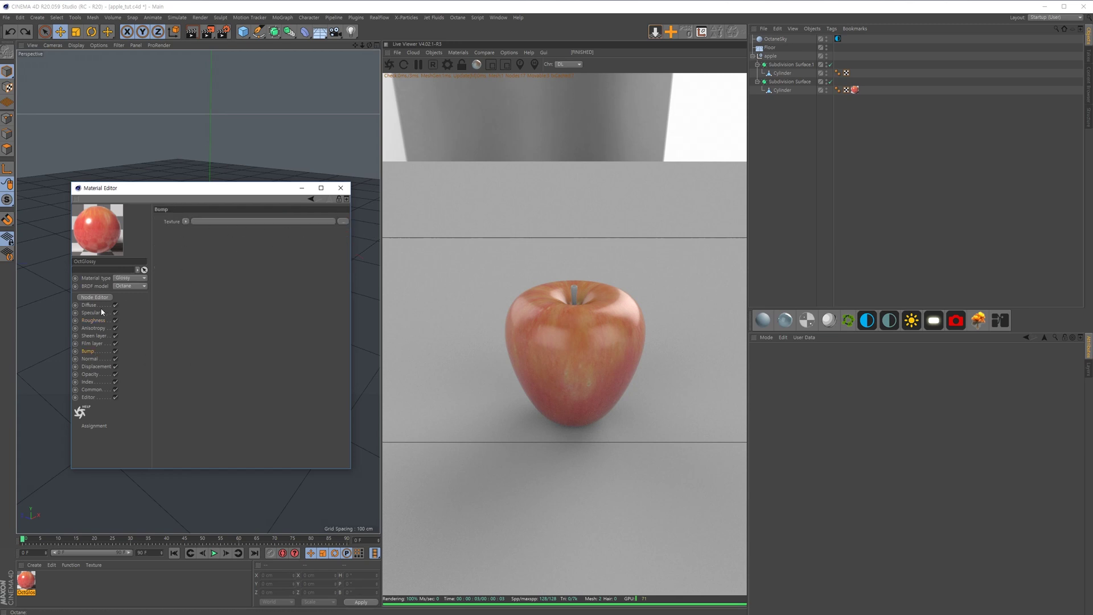
left_click(185, 222)
mouse_move(209, 407)
mouse_move(253, 408)
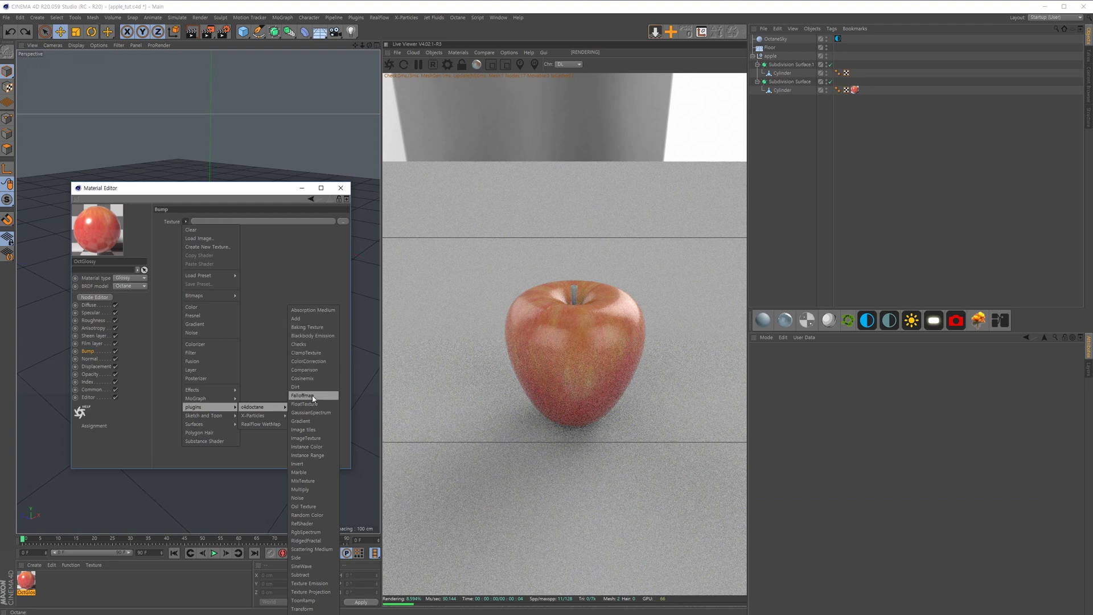
left_click(311, 498)
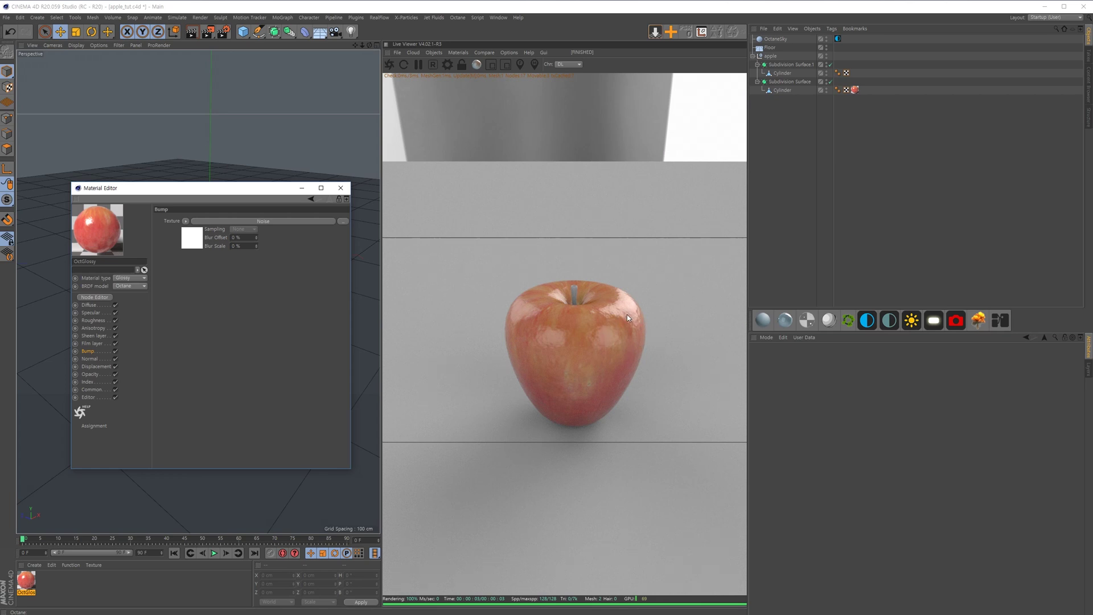
- Increase the gamma and octaves of the apple's bump noise and set its contrast to about 0.015
left_click(185, 238)
left_click(329, 200)
left_click(199, 237)
left_click_drag(293, 261, 302, 259)
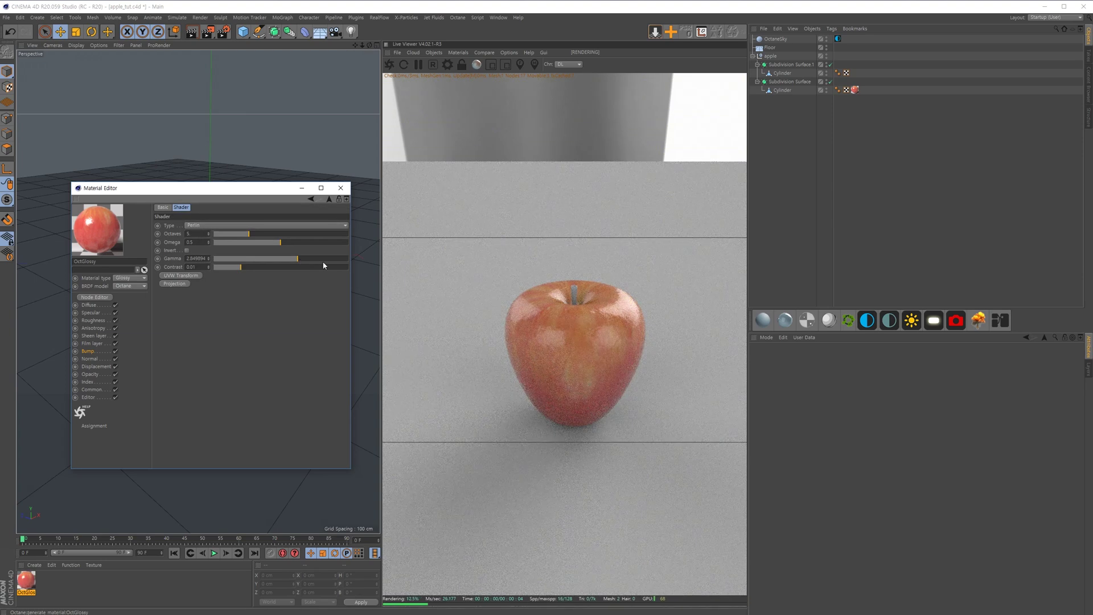
left_click(246, 267)
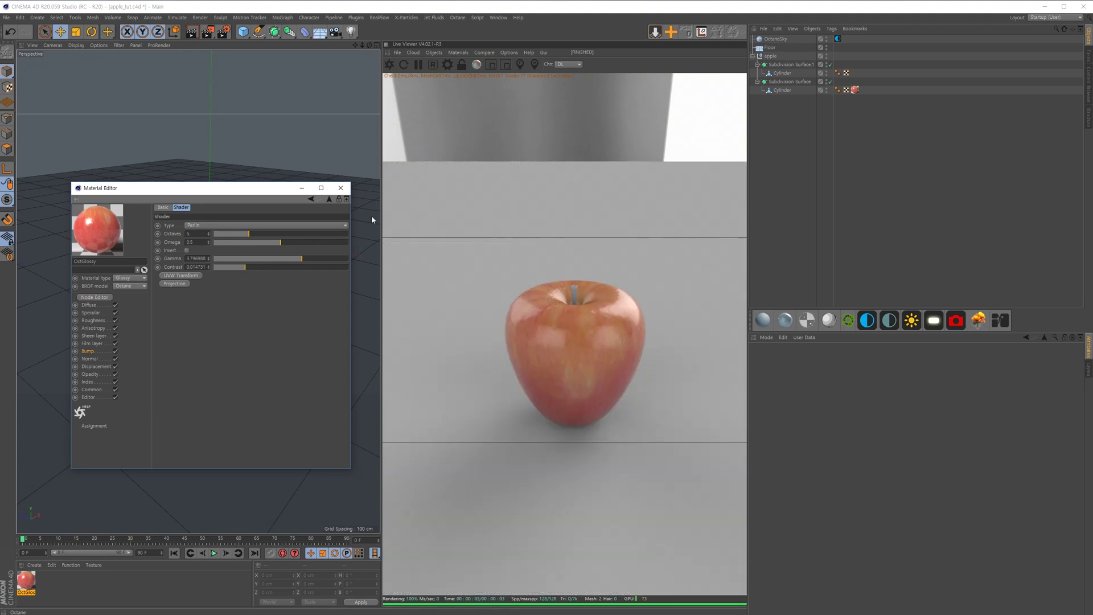
left_click(304, 233)
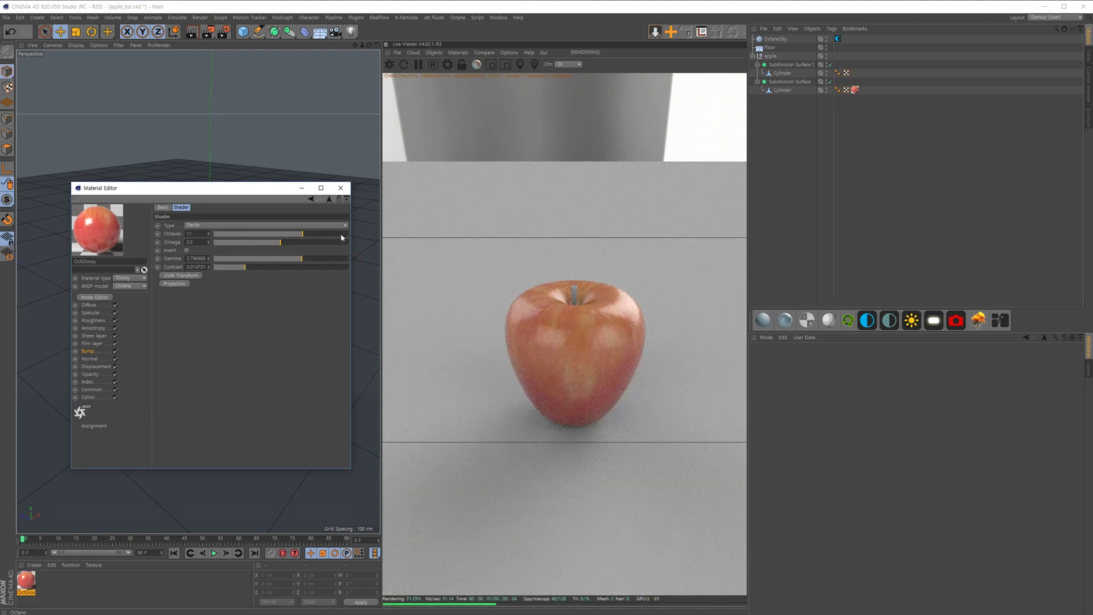
left_click(330, 234)
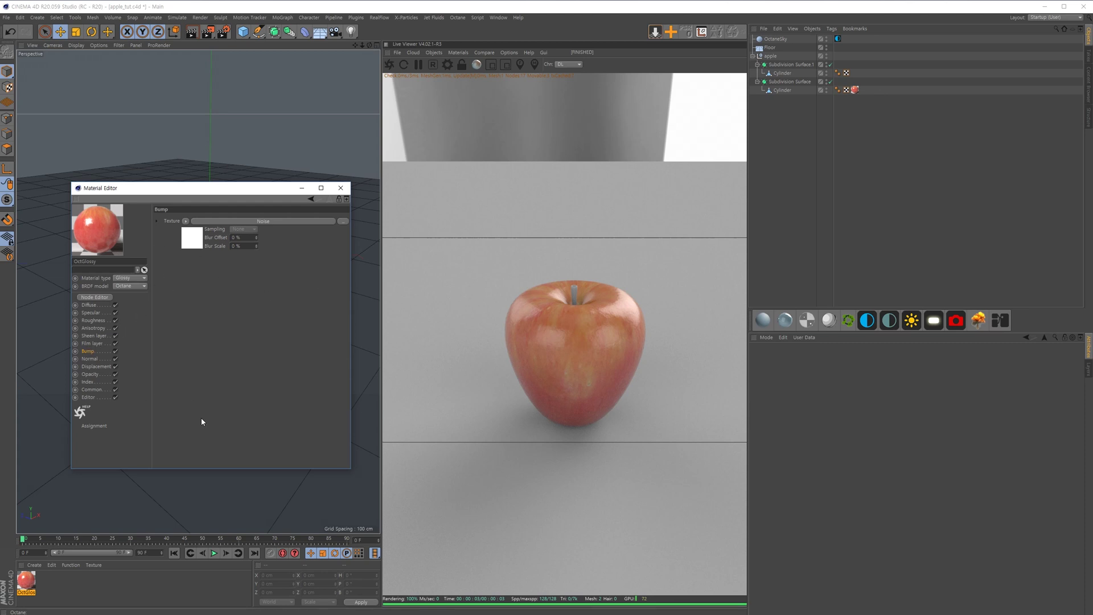
- Duplicate the apple's glossy material to make a second material
left_click(26, 586)
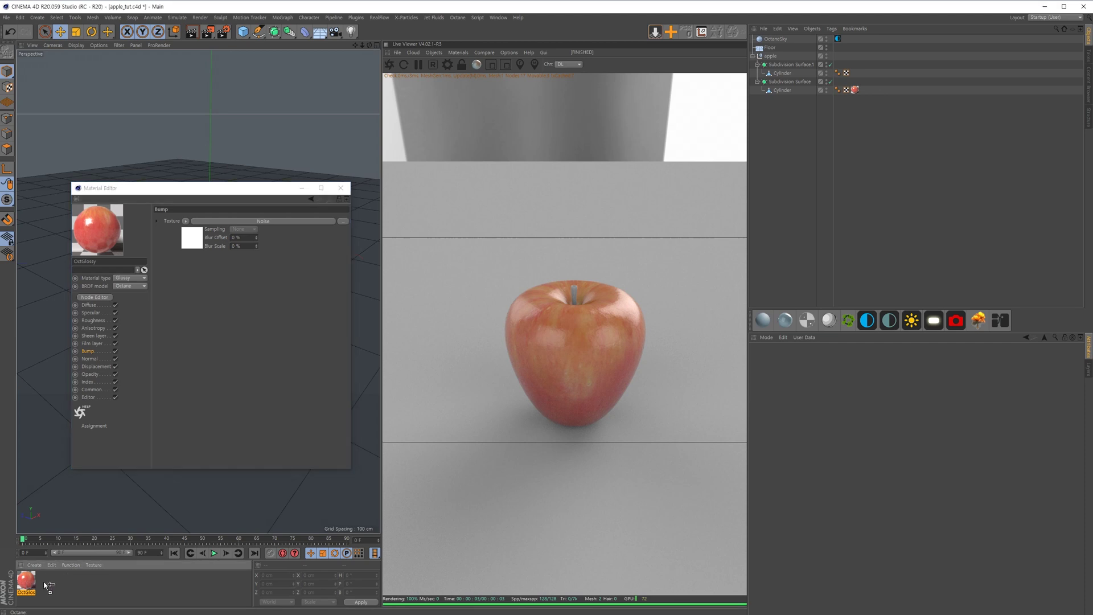
key("ctrl+c")
key("ctrl+v")
left_click(45, 586)
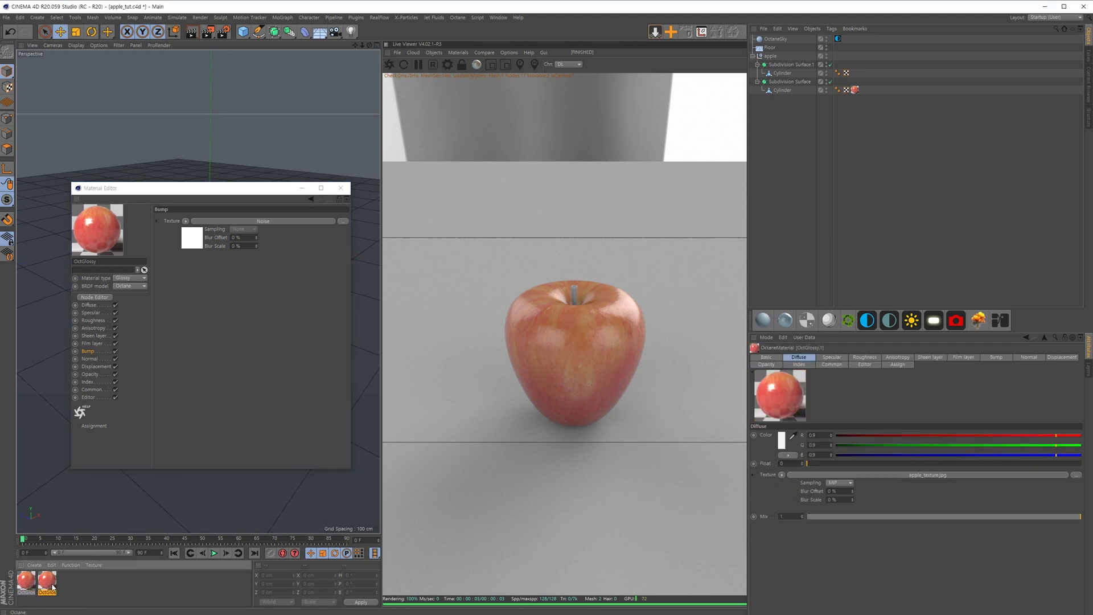
- Apply the copied material to the floor with the white marble image as its diffuse texture, and restart the live render
left_click(120, 305)
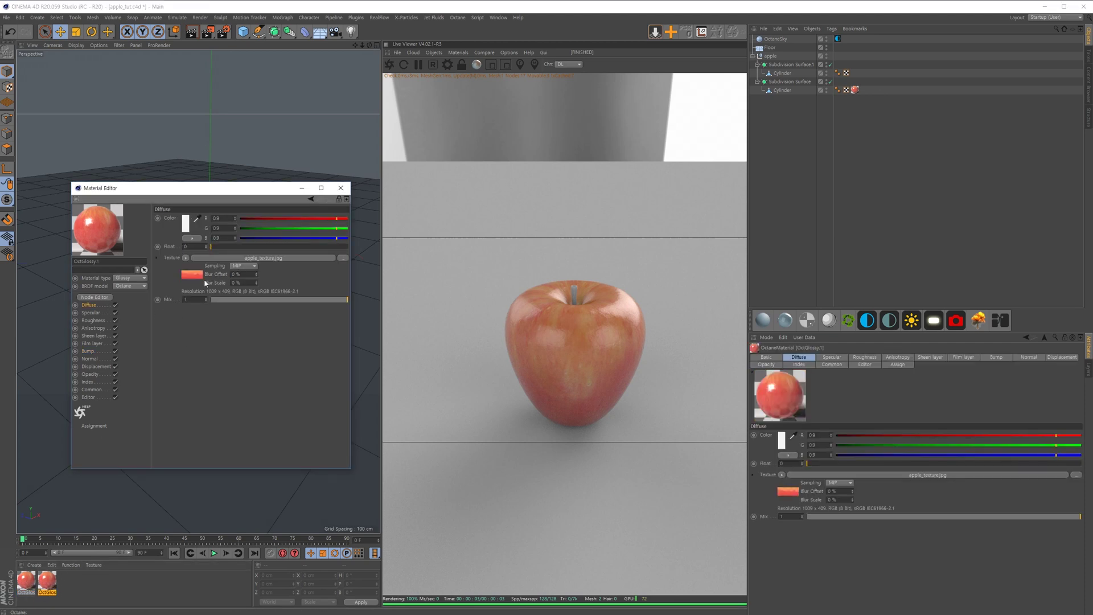
left_click(192, 275)
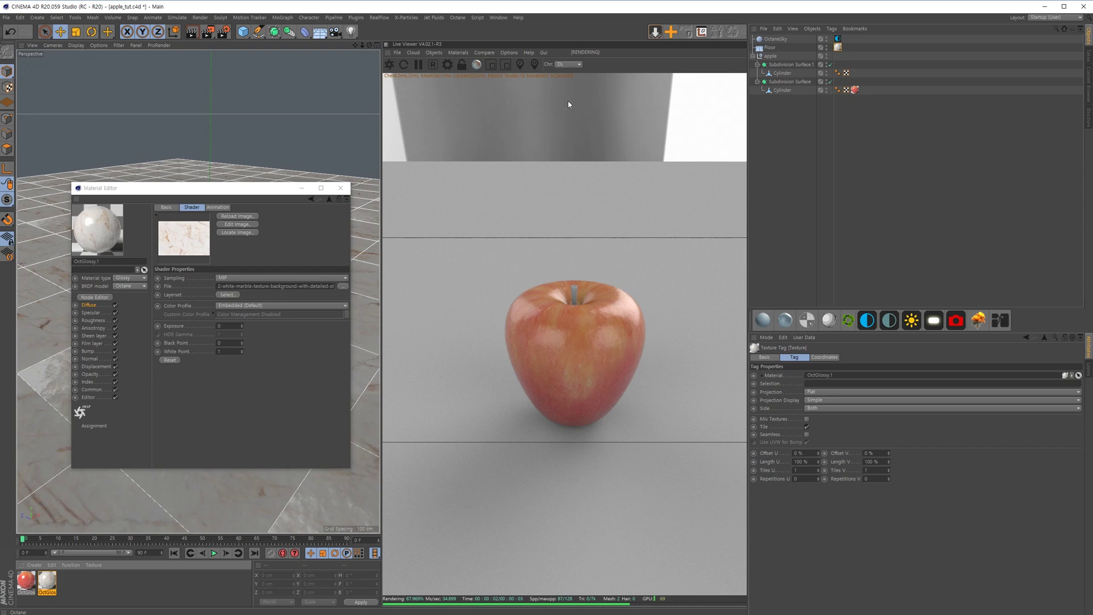
left_click(389, 65)
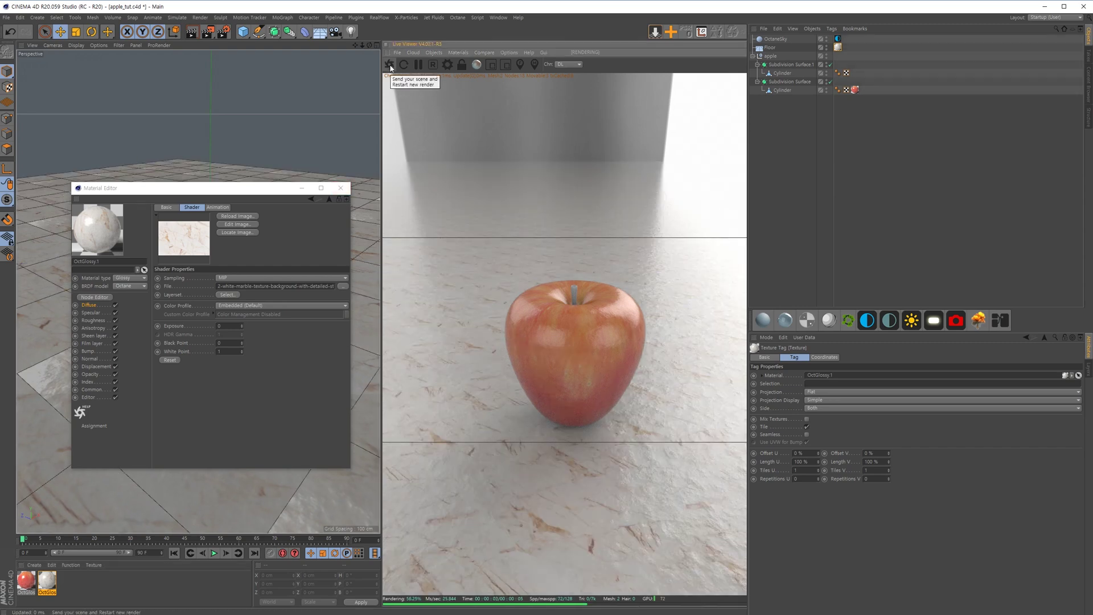
left_click(389, 65)
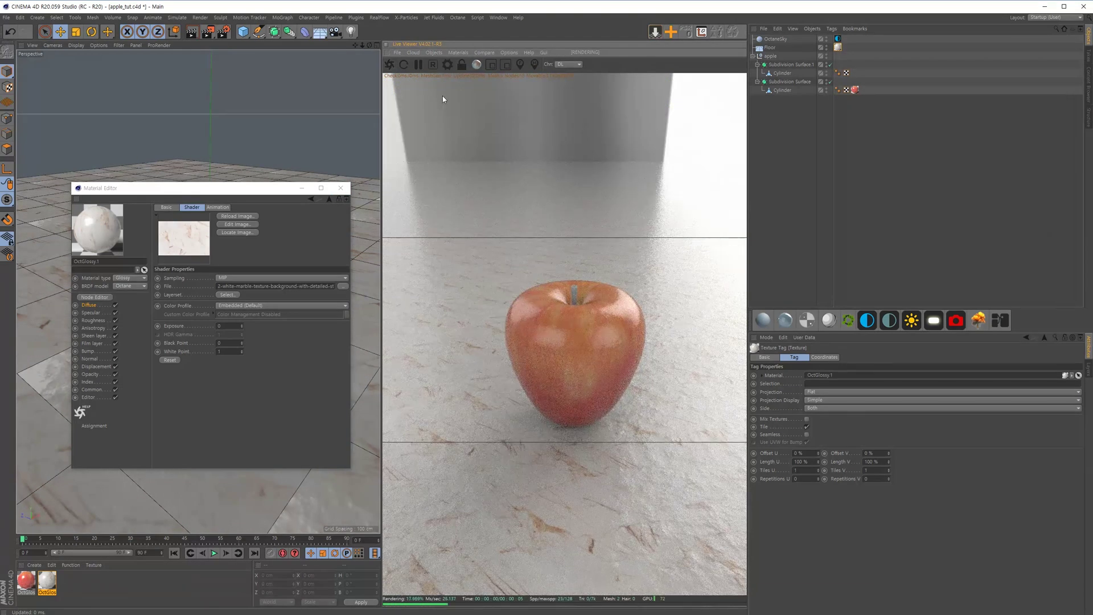
left_click(389, 65)
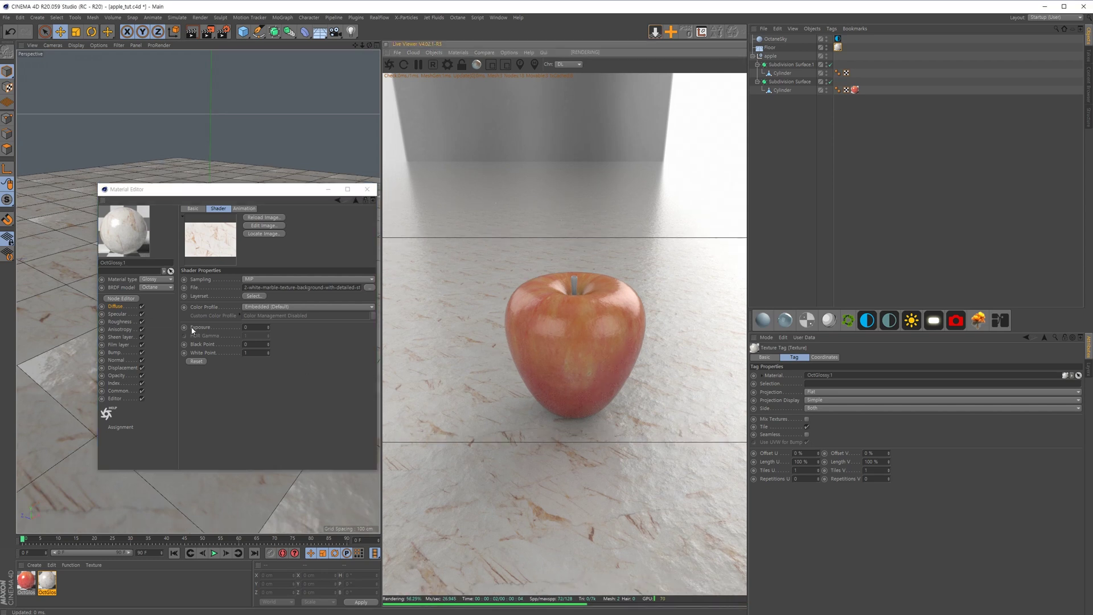
- Clear the noise texture from the bump channel of the marble floor material
left_click(114, 352)
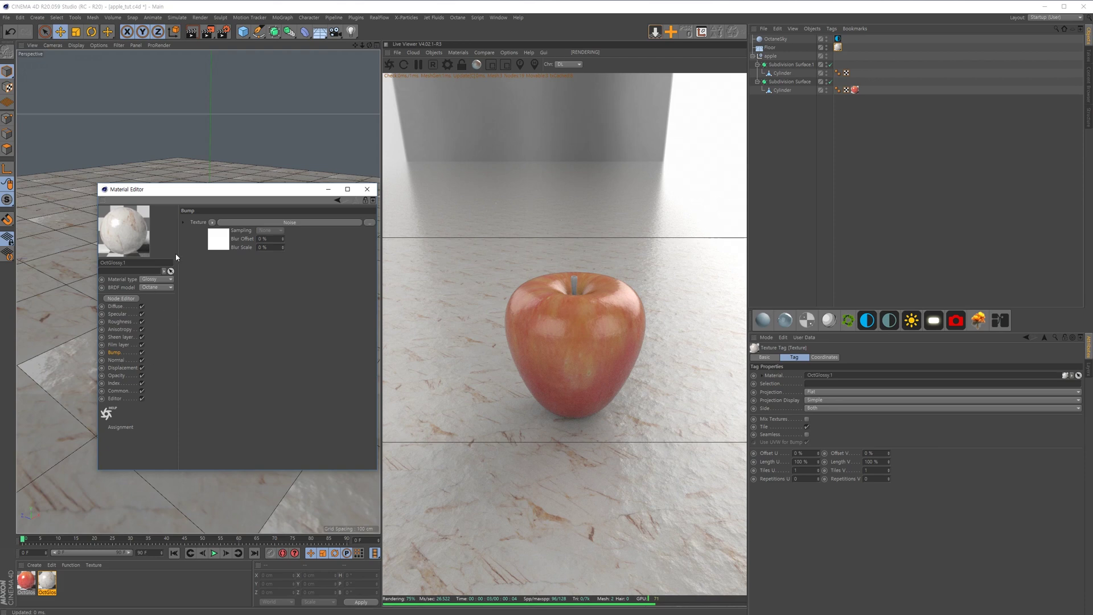
left_click(212, 222)
left_click(223, 231)
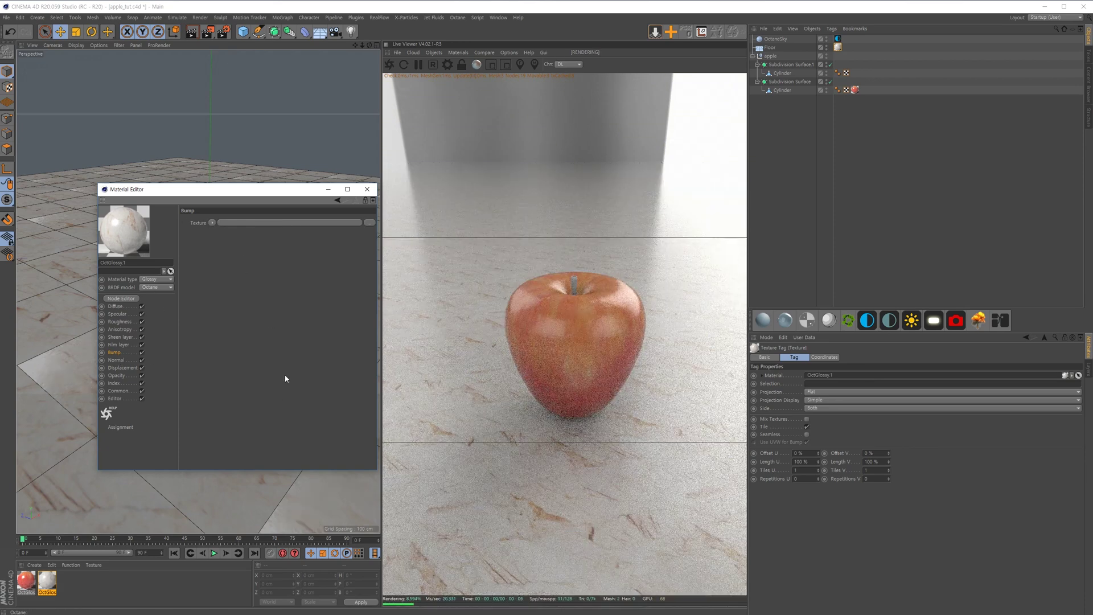
- Raise the marble floor material's index to about 5.9 and try different roughness amounts, settling on a Float value of about 0.047
left_click(114, 383)
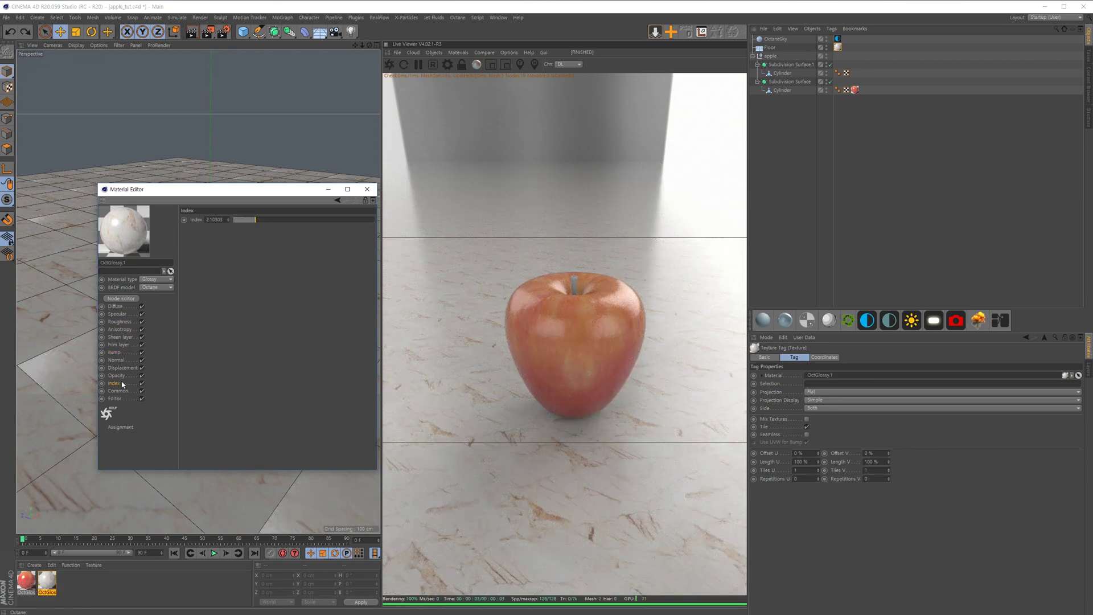
left_click_drag(284, 220, 316, 221)
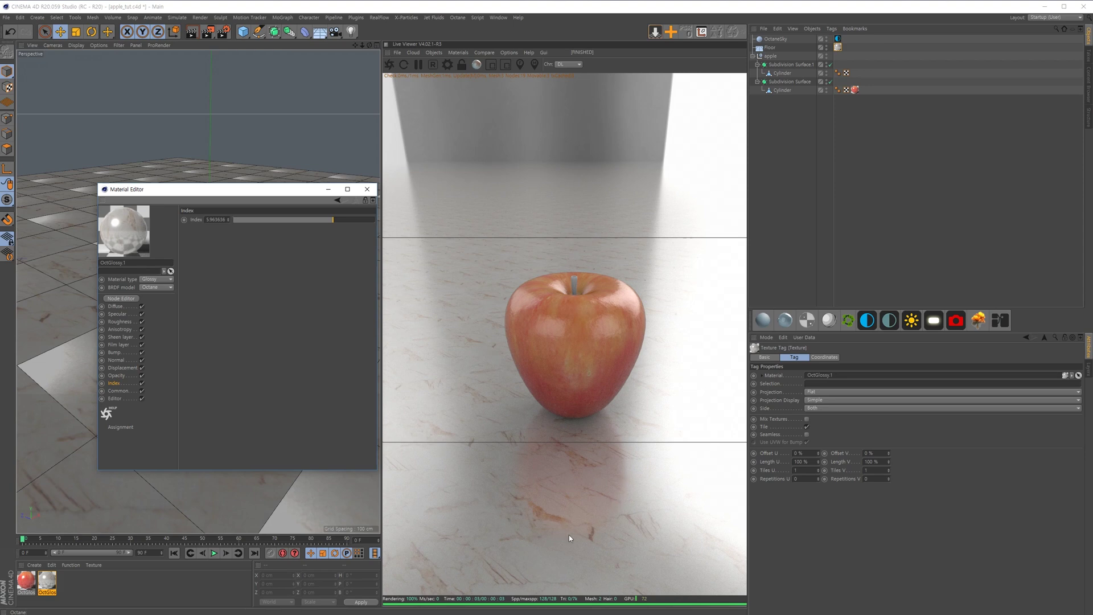
left_click(120, 323)
left_click_drag(249, 249, 234, 249)
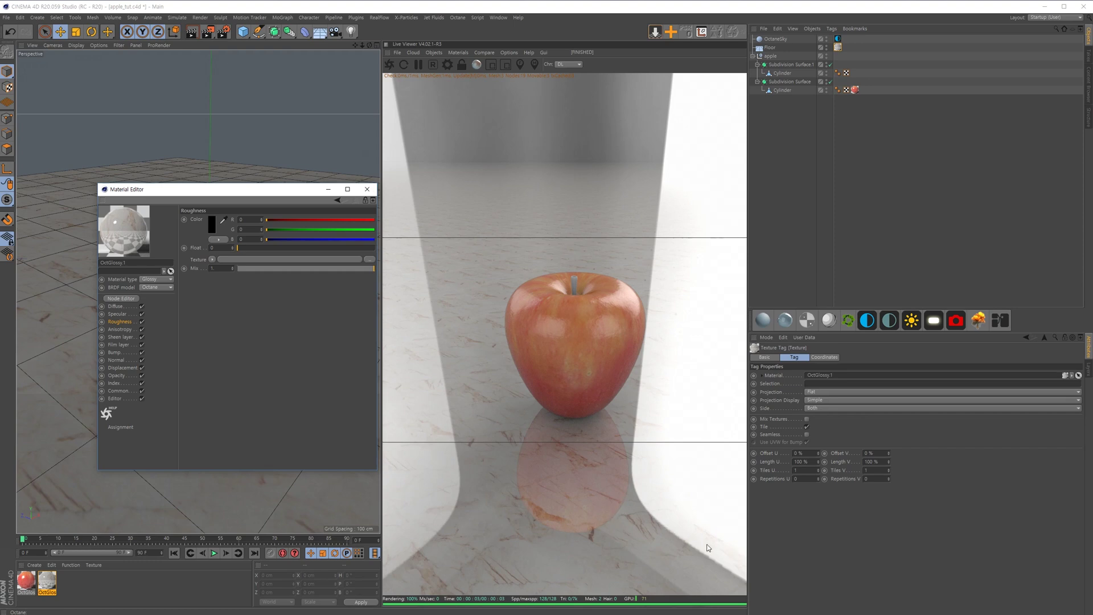
left_click(243, 249)
left_click(244, 247)
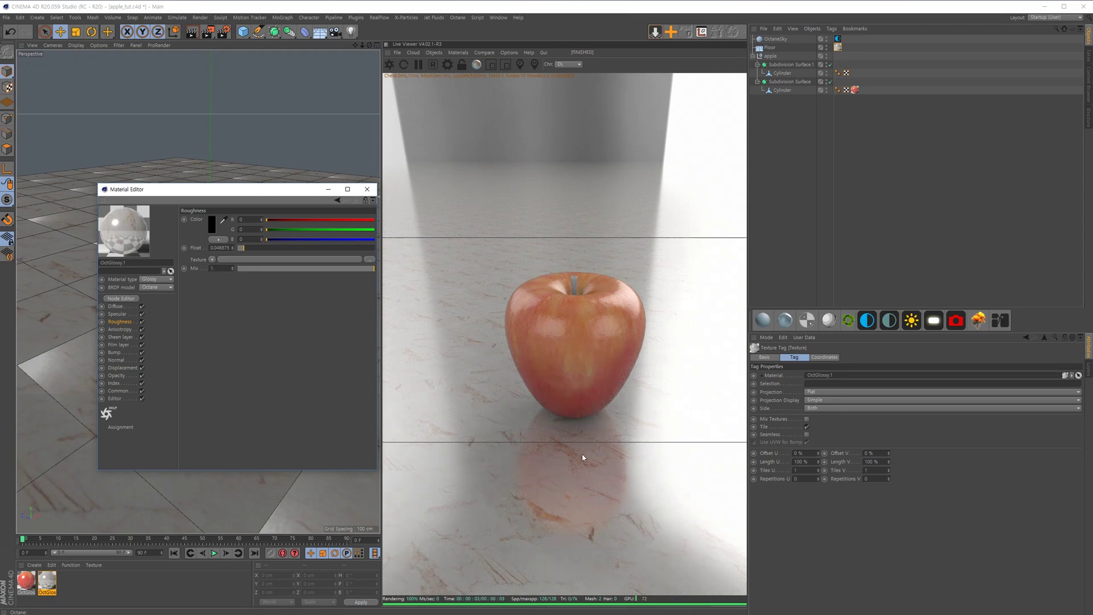
- Place the marble image in the floor material's diffuse channel inside an Octane ImageTexture shader
left_click(123, 308)
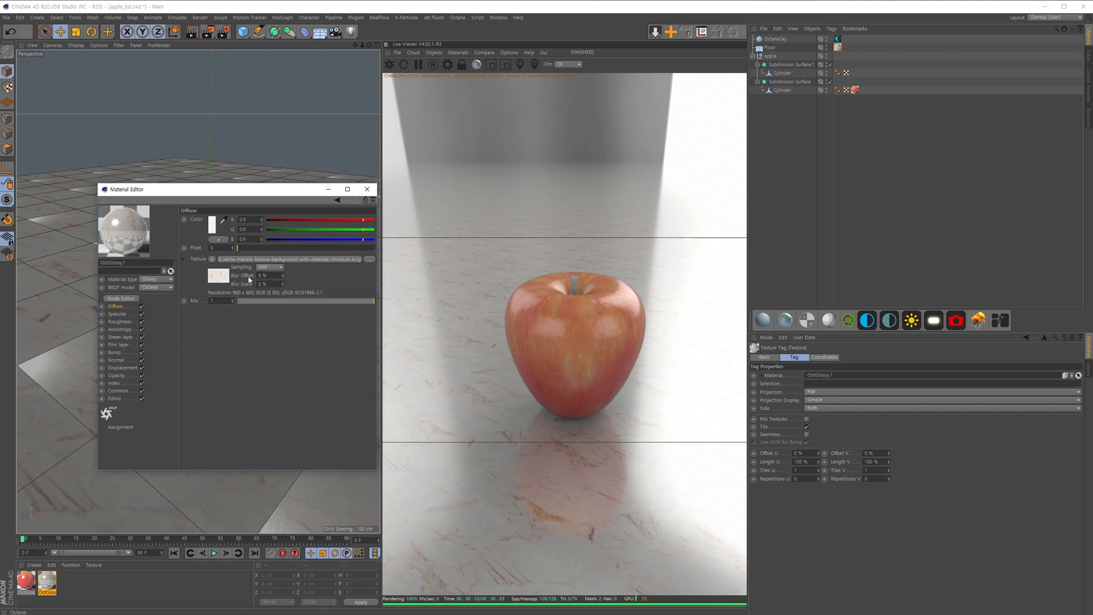
left_click(218, 277)
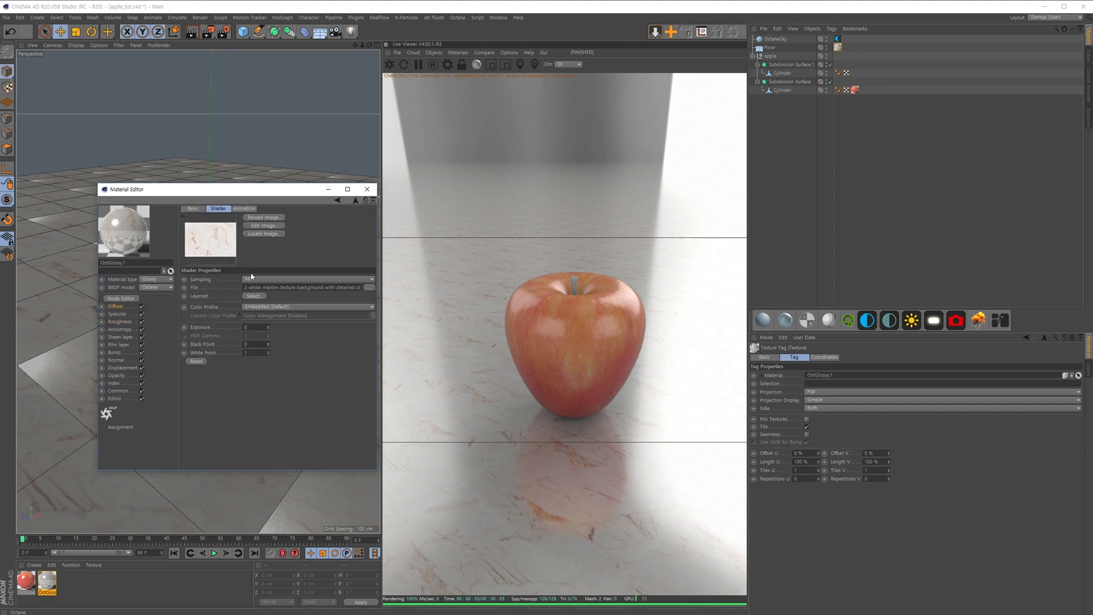
left_click(351, 200)
left_click(212, 259)
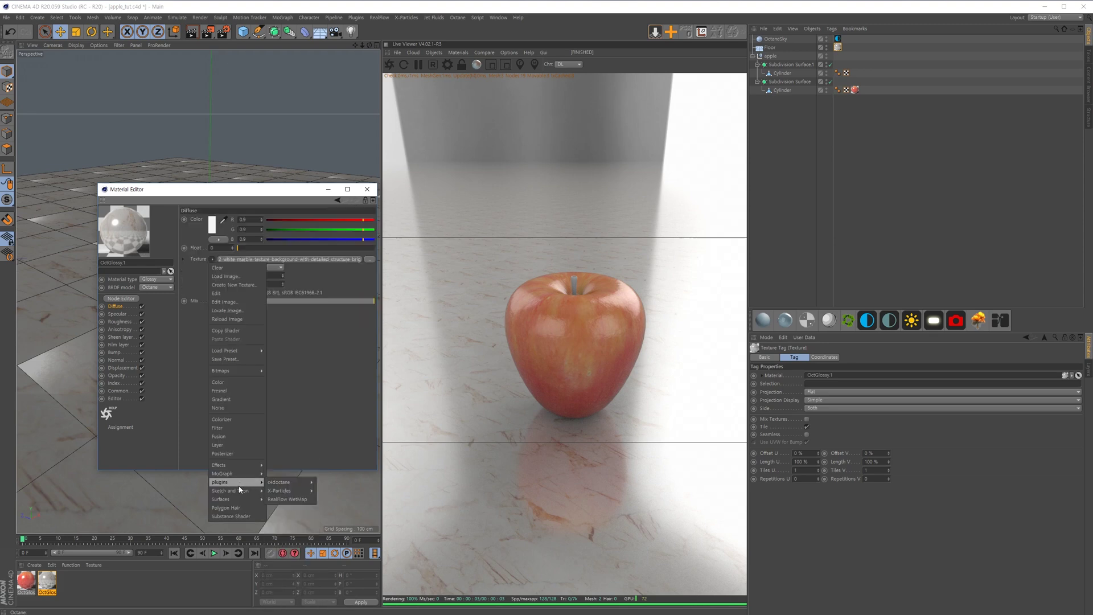
mouse_move(242, 493)
mouse_move(290, 483)
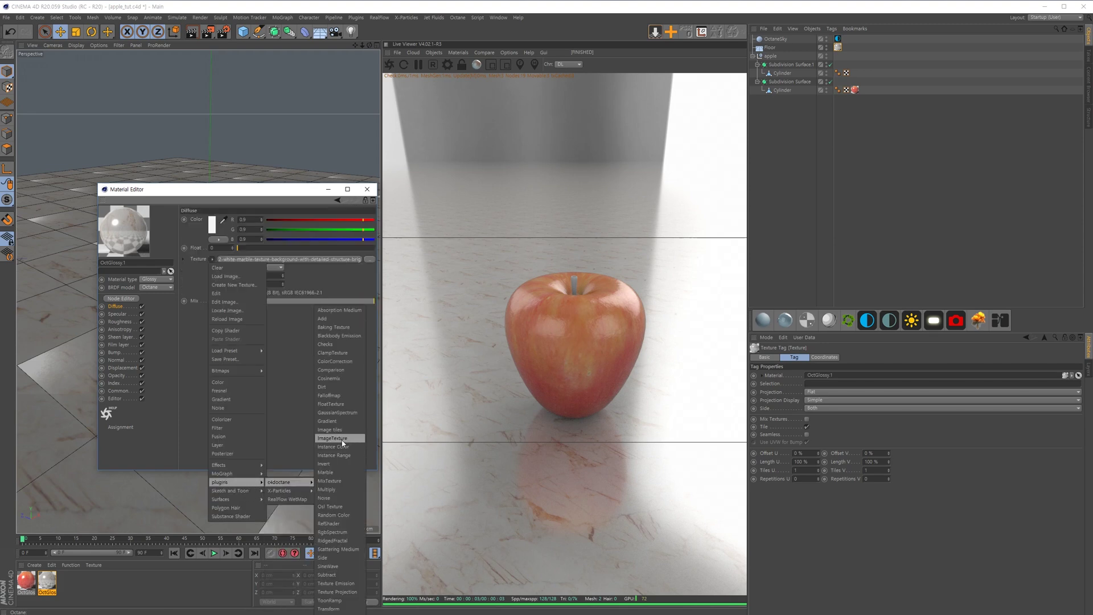
left_click(341, 440)
- Add a UV transform to the marble image texture and set its scale to 3 with the aspect ratio locked
left_click(221, 278)
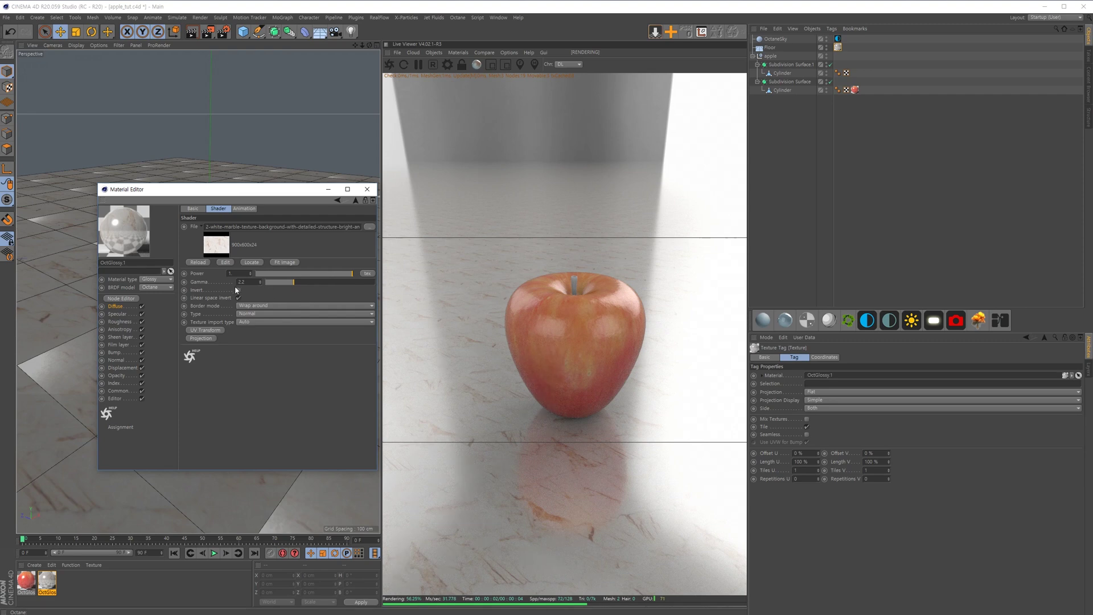
left_click(217, 331)
left_click(232, 417)
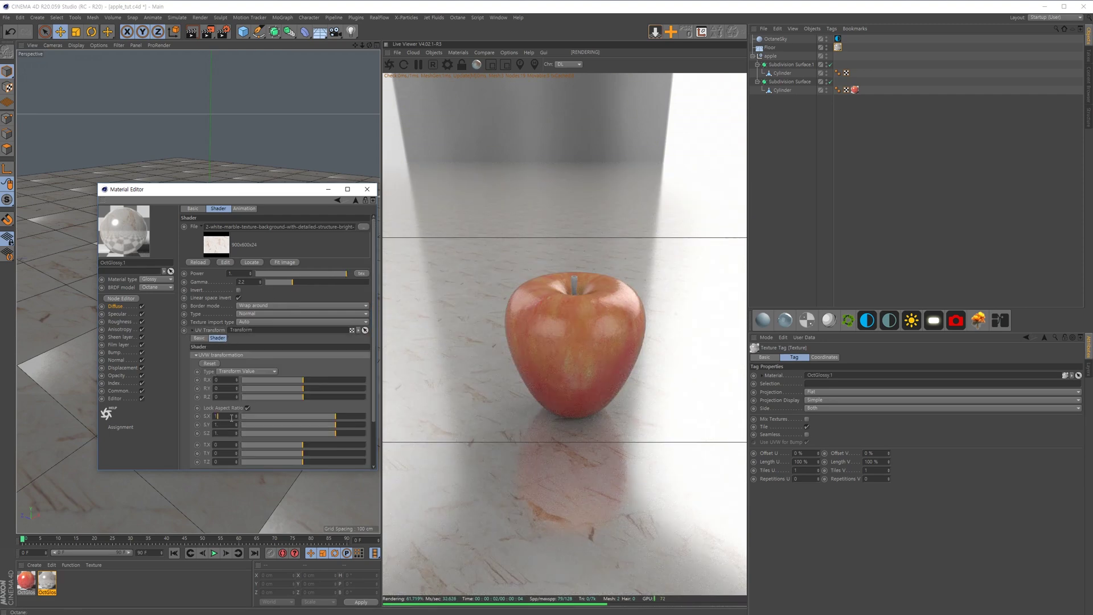
type("3")
key("Return")
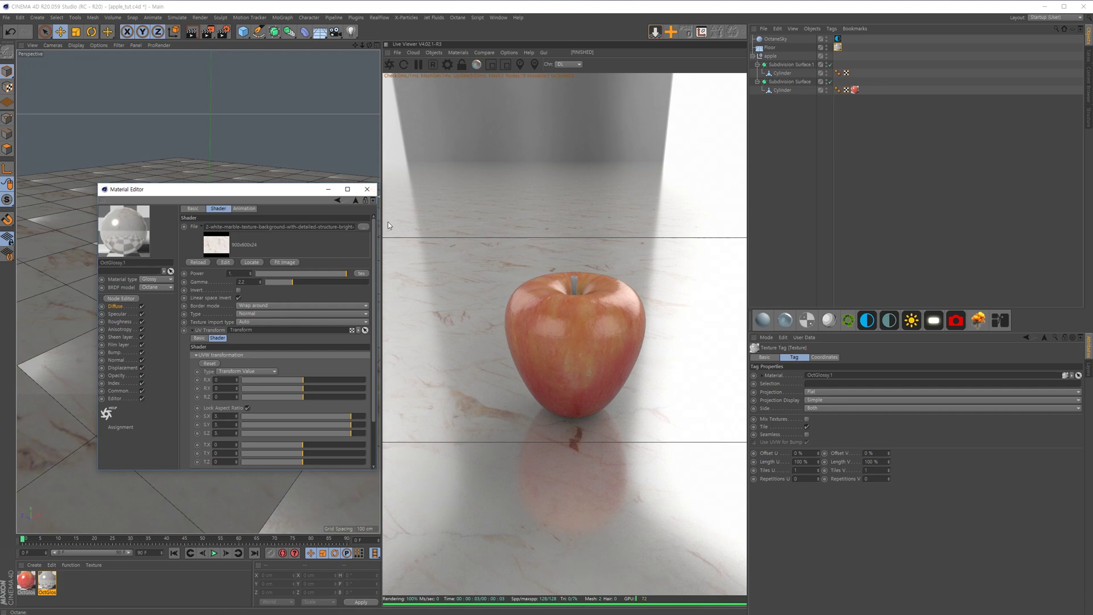
left_click(367, 189)
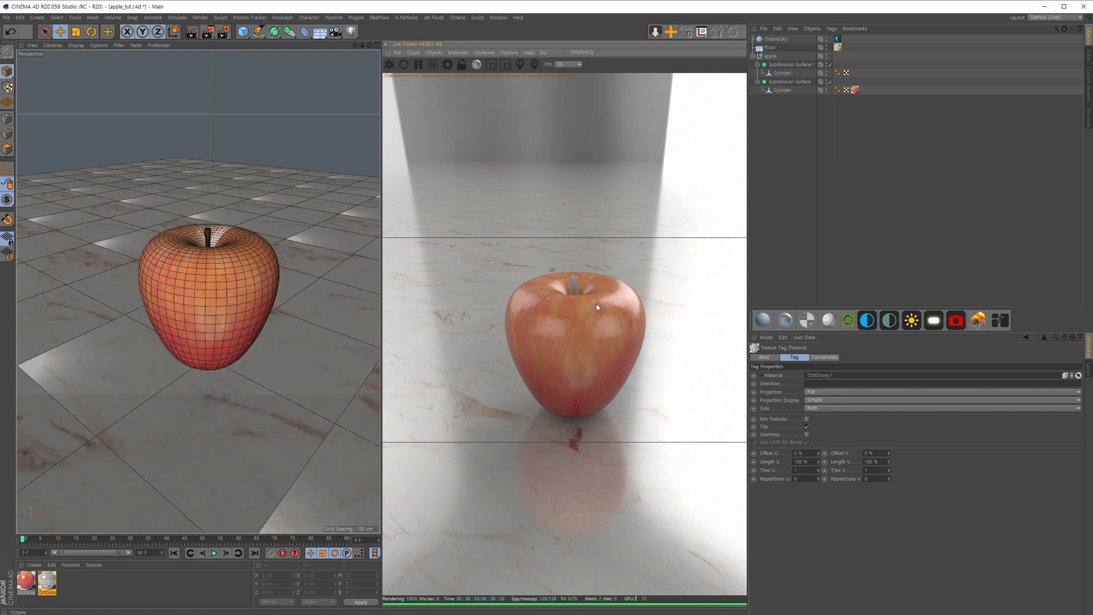
- Create an Octane diffuse material and apply it to the apple's stem
left_click(458, 52)
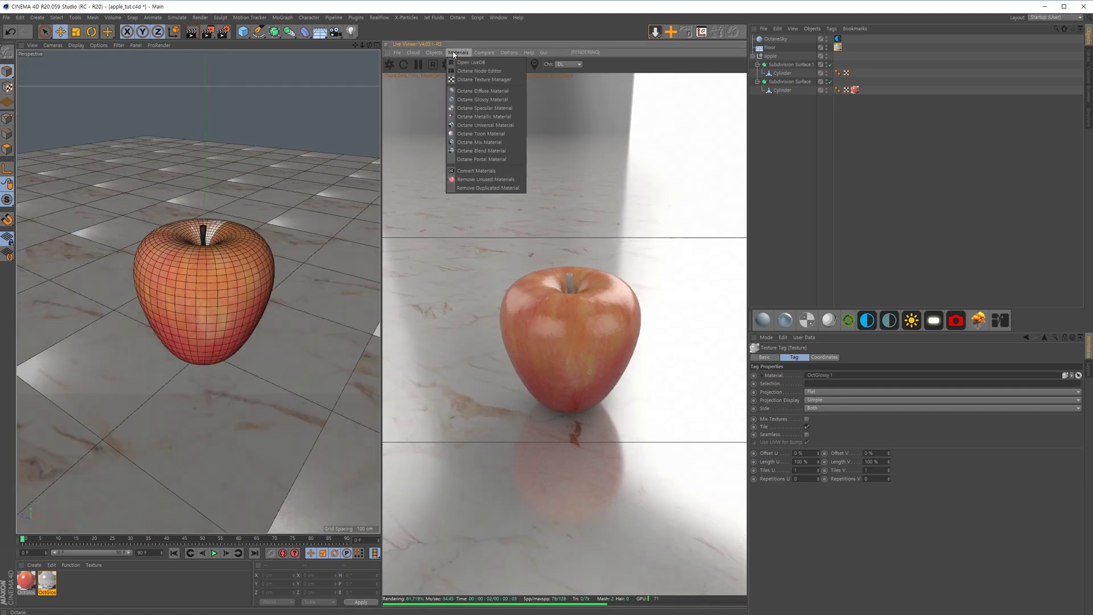
left_click(483, 91)
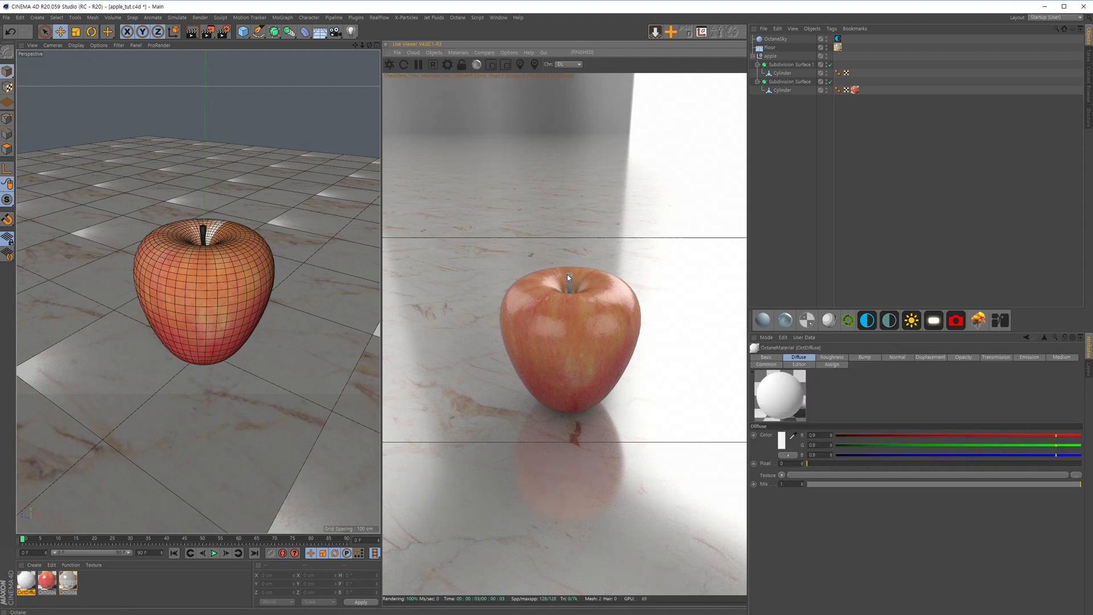
left_click_drag(24, 587, 205, 235)
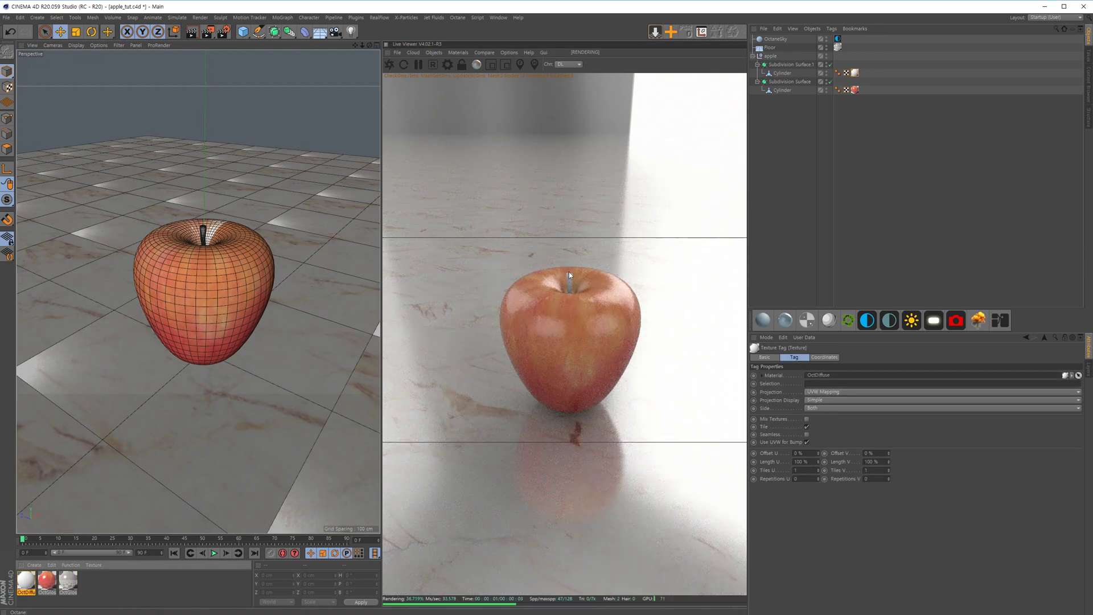
- Assign an Octane ImageTexture shader to the diffuse channel of the stem's OctDiffuse material
scroll(573, 278, "up", 3)
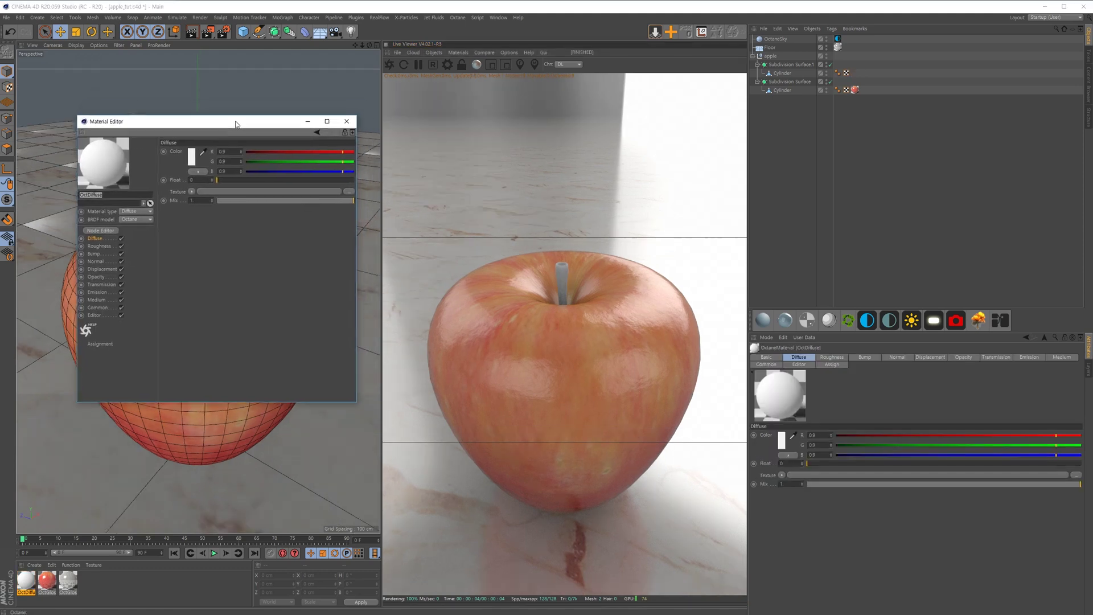
left_click_drag(237, 124, 243, 162)
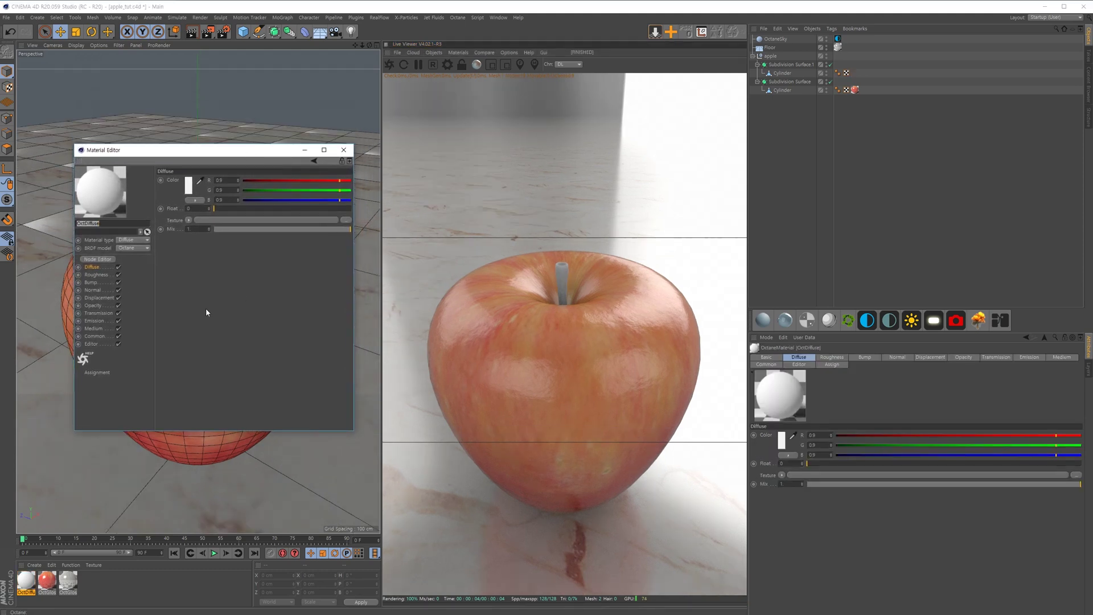
left_click(190, 221)
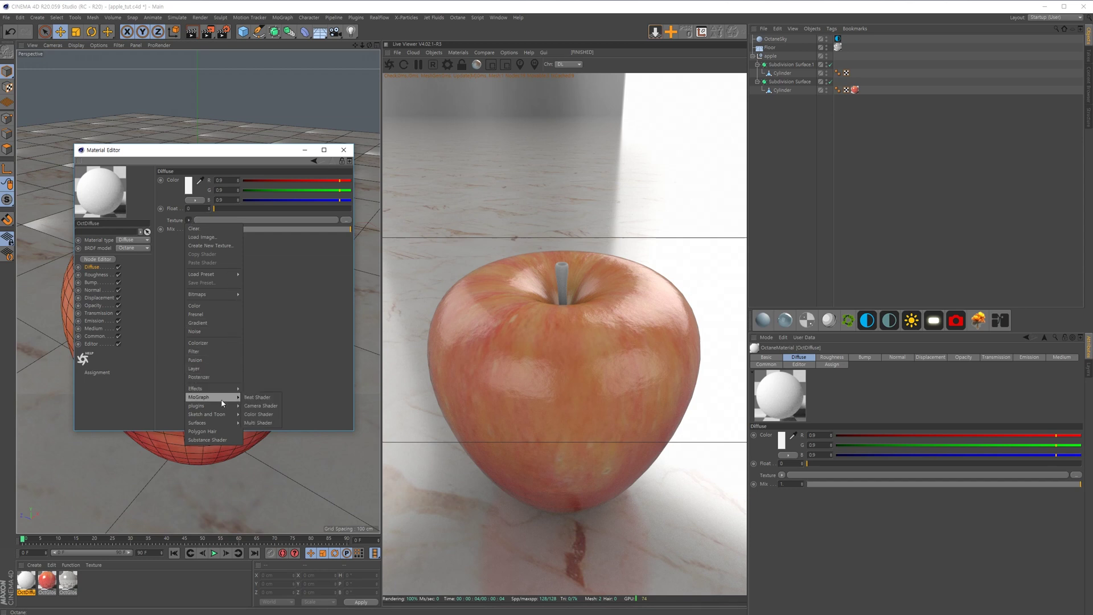
left_click(189, 221)
left_click(190, 221)
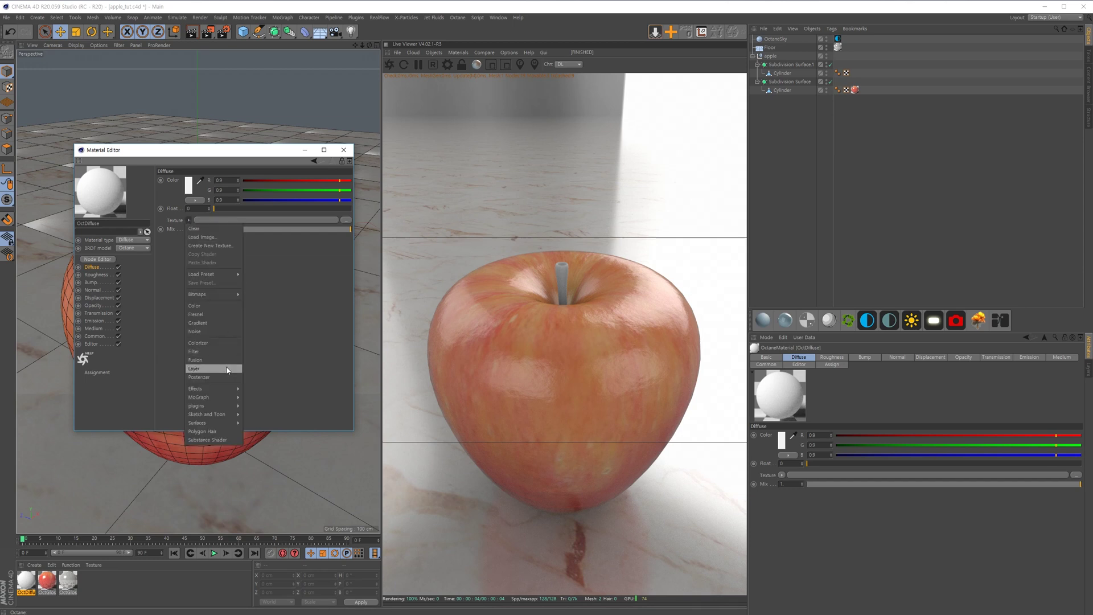
mouse_move(225, 407)
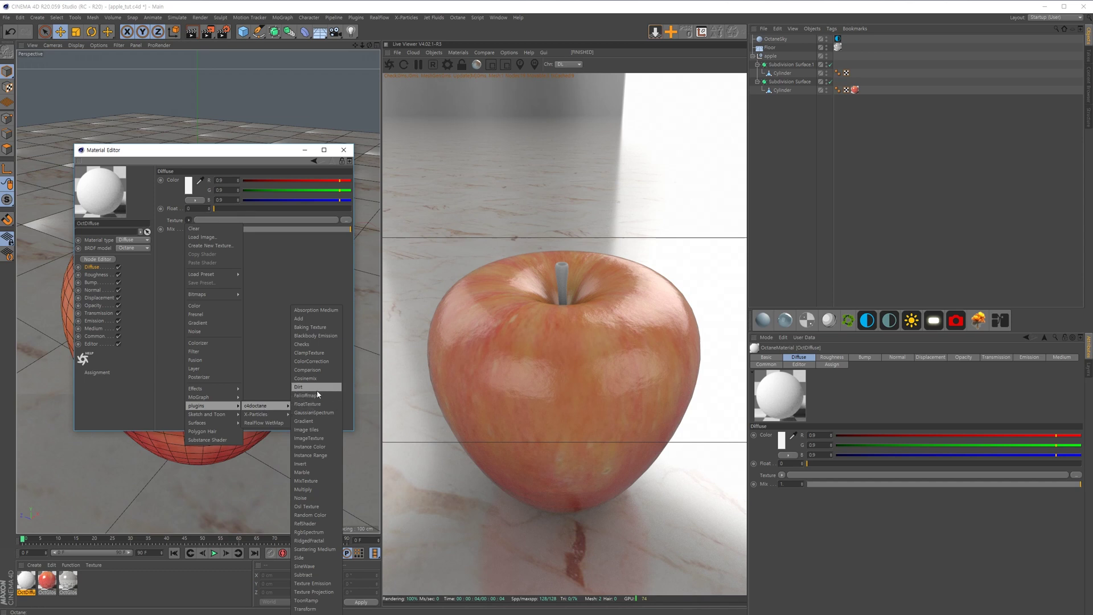
left_click(310, 438)
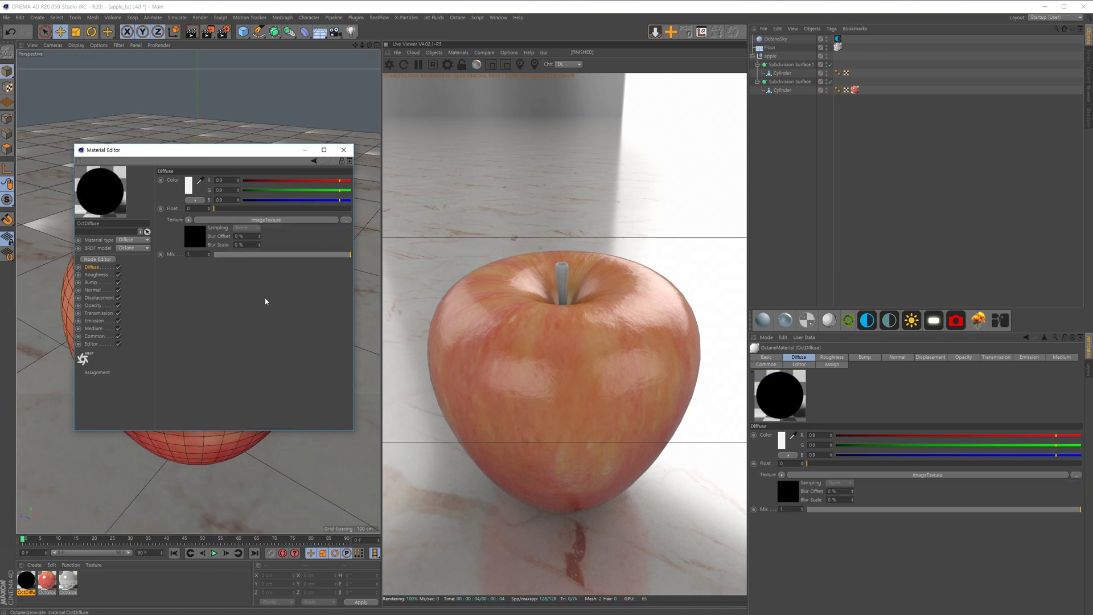
- Connect an Image Texture node to the Diffuse input of the stem material in the Octane Node Editor
left_click(101, 261)
left_click_drag(316, 178, 257, 361)
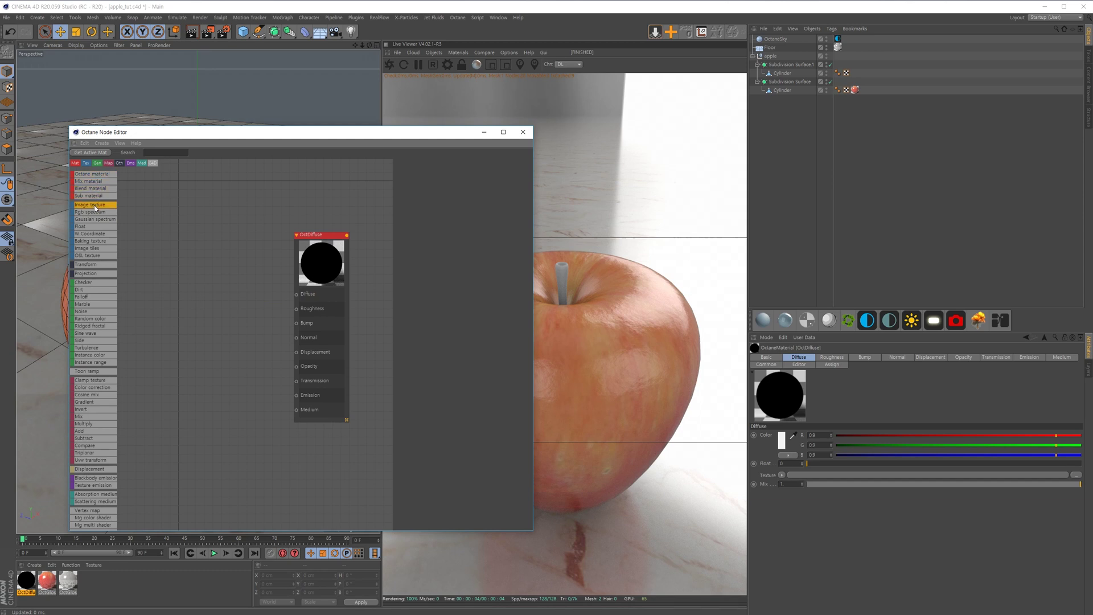
left_click_drag(95, 208, 295, 298)
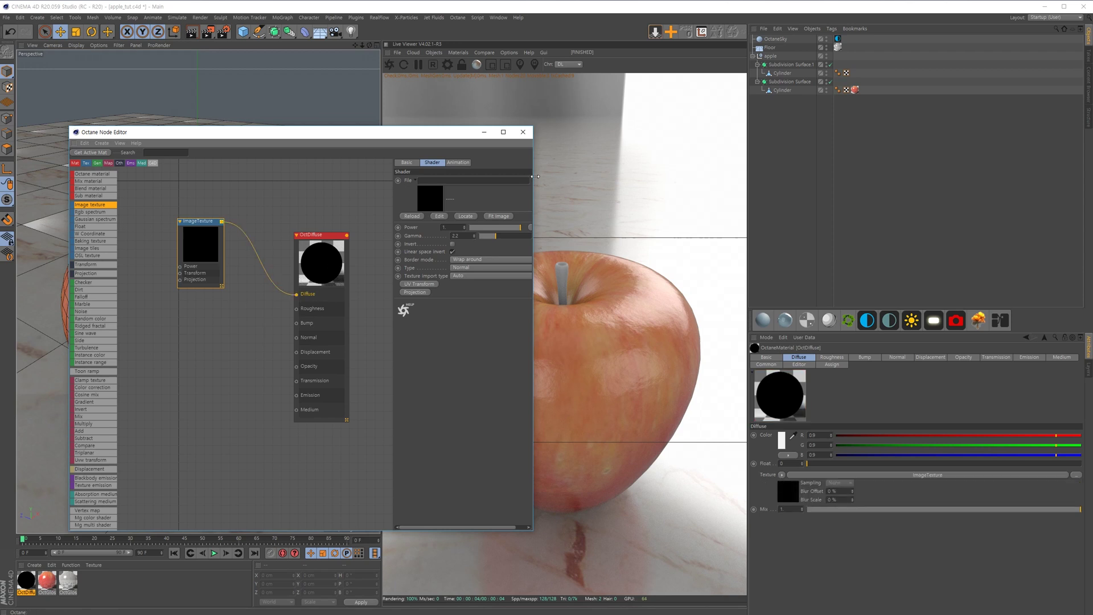
left_click_drag(536, 176, 556, 177)
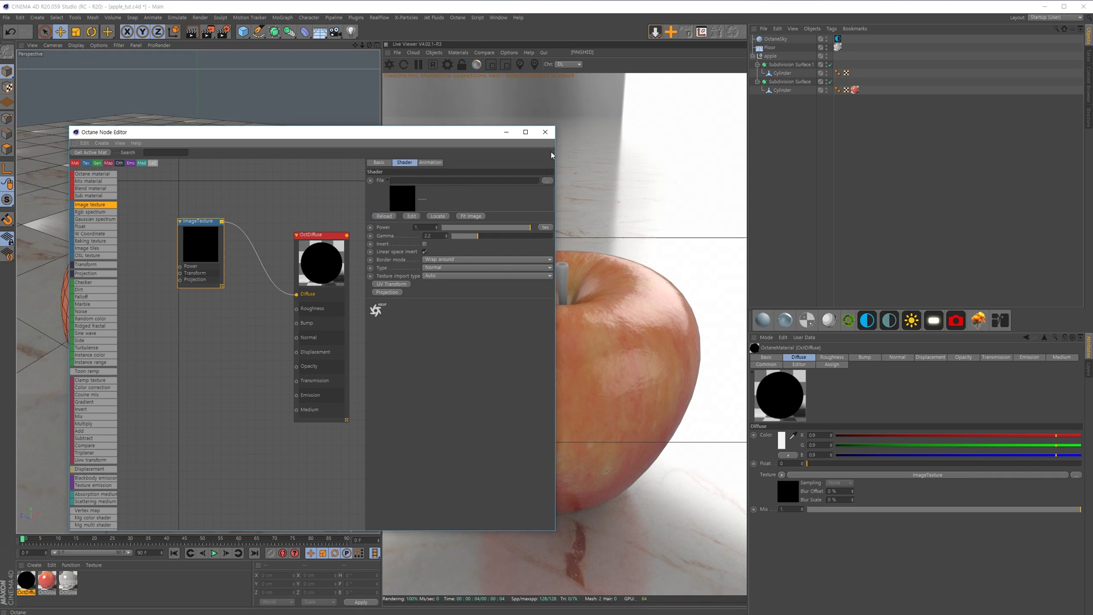
left_click(545, 132)
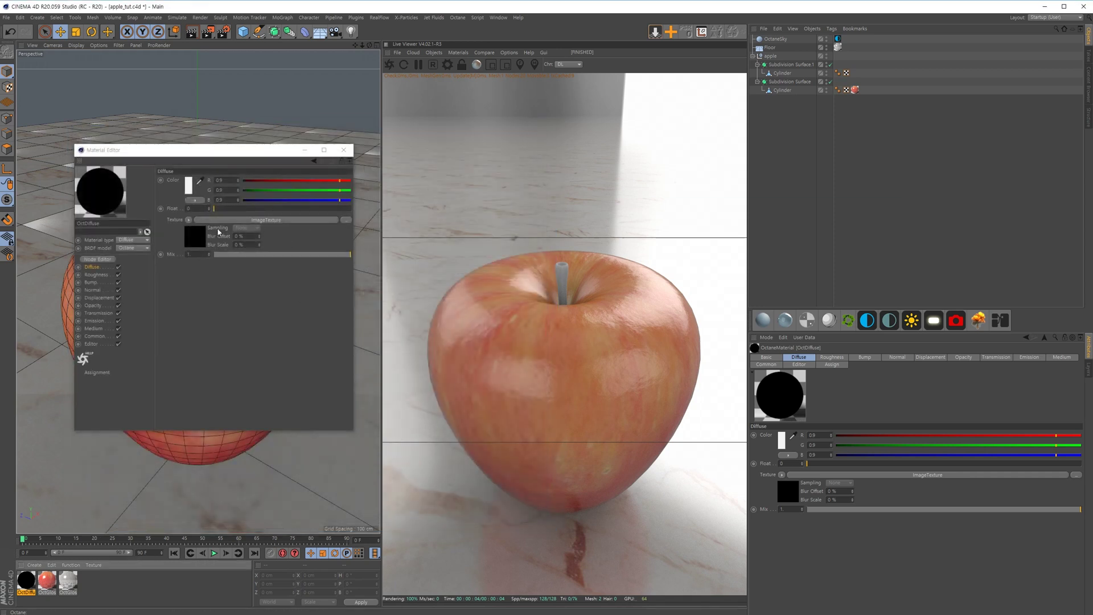
- Switch to the browser and compare bark images in the Google Images results for "tree texture"
left_click(194, 237)
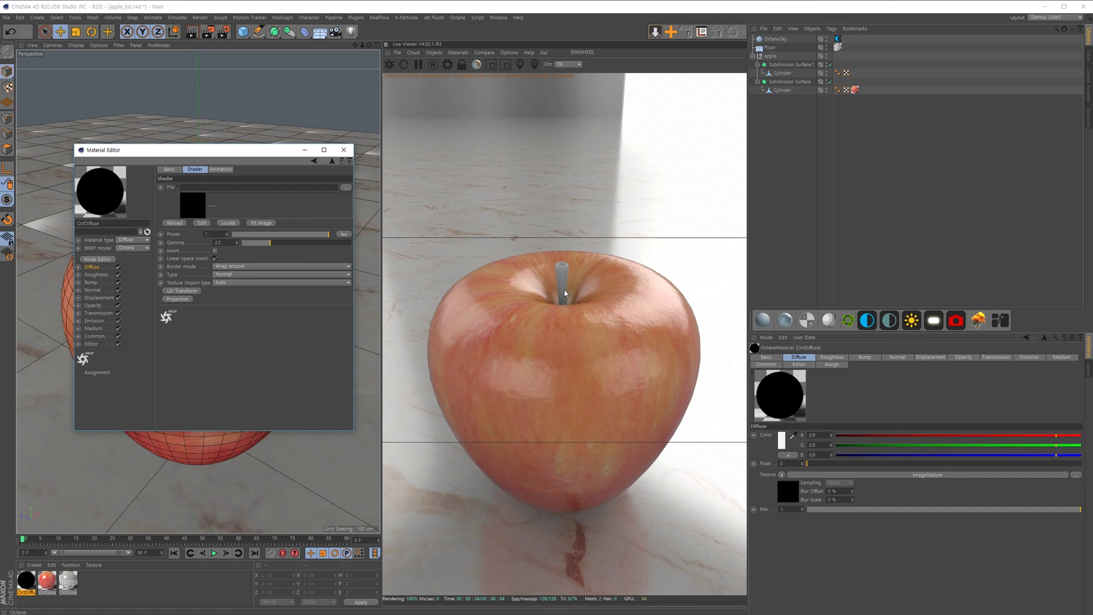
key("alt+Tab")
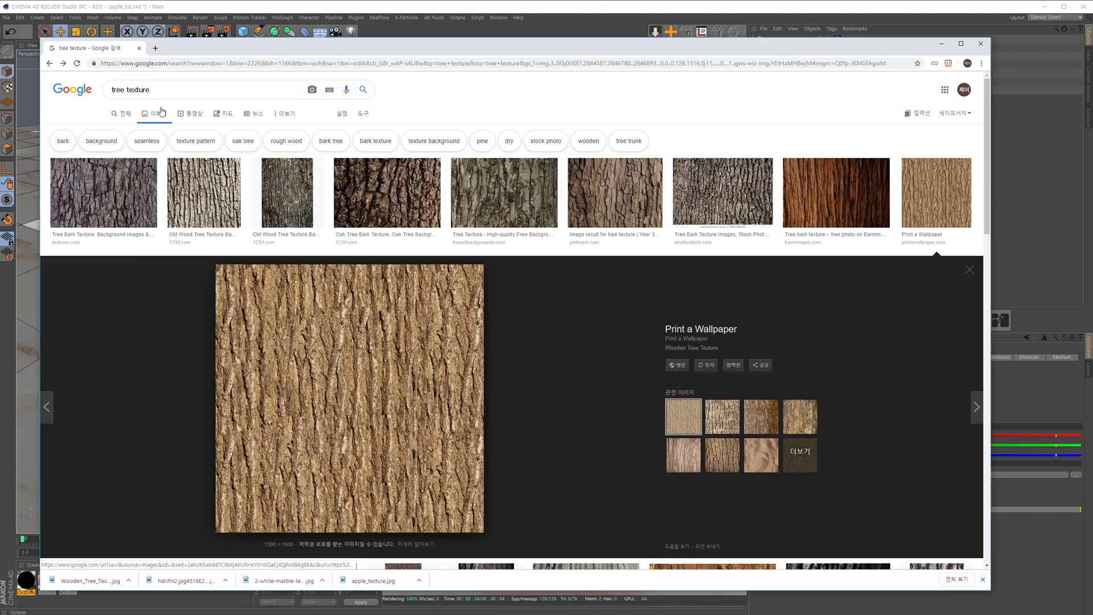
left_click_drag(153, 89, 97, 90)
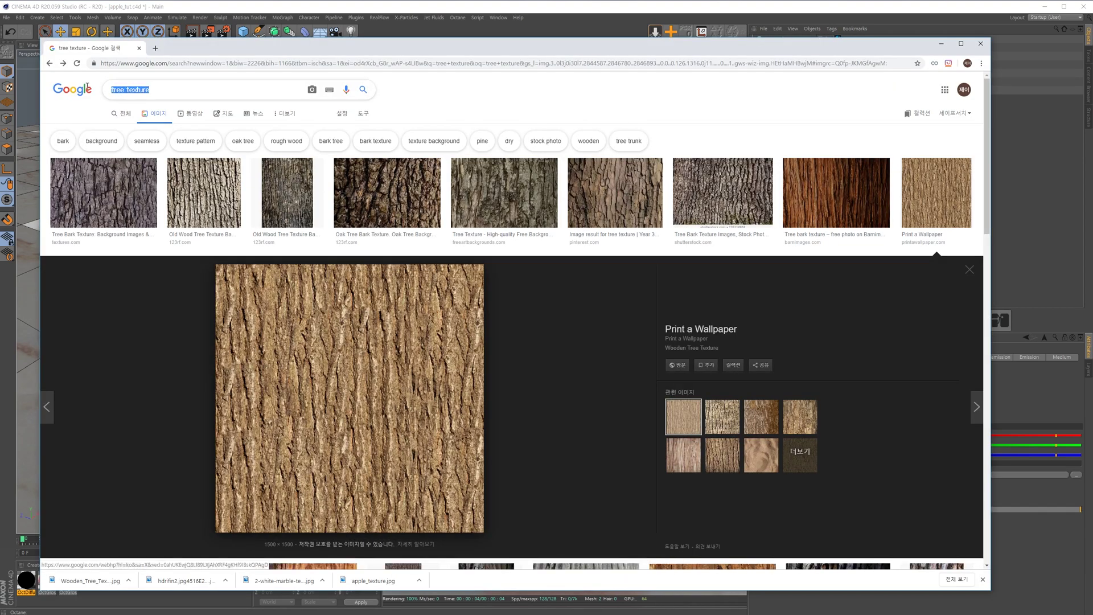
left_click(208, 196)
left_click(279, 209)
left_click(397, 206)
left_click(503, 205)
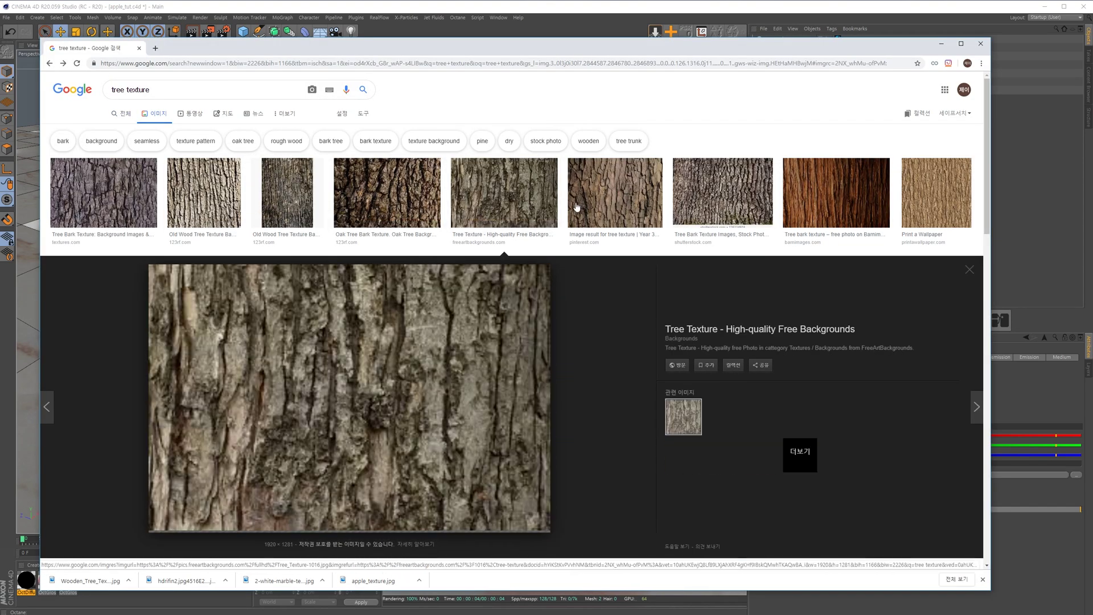
left_click(615, 205)
left_click(836, 205)
left_click(954, 226)
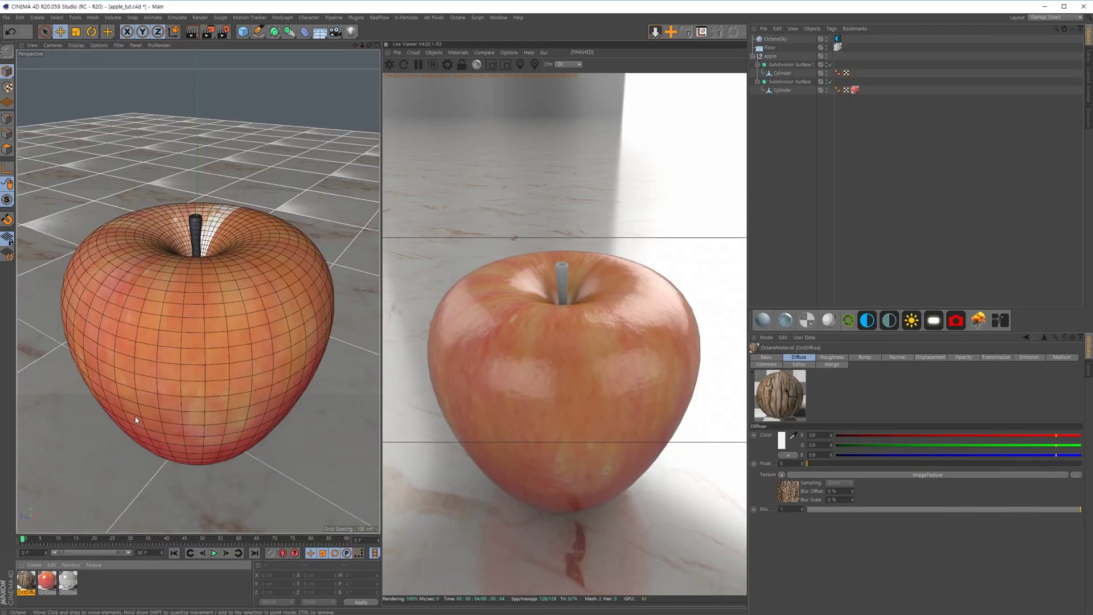
- Apply the bark-textured material to the apple's stem and set its texture projection to Cubic
left_click_drag(200, 228, 200, 228)
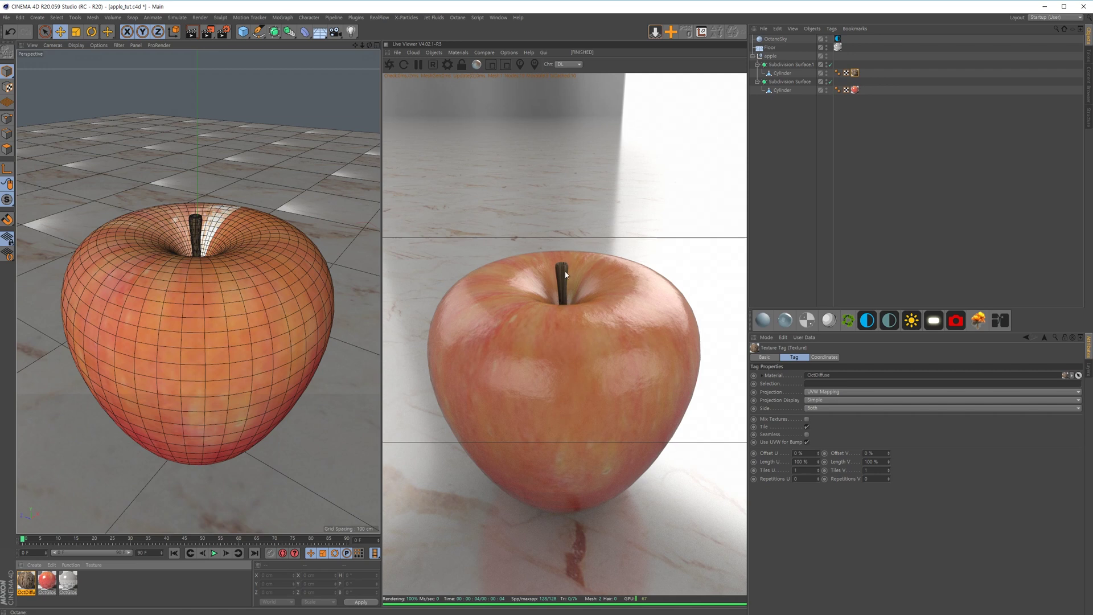
left_click(782, 74)
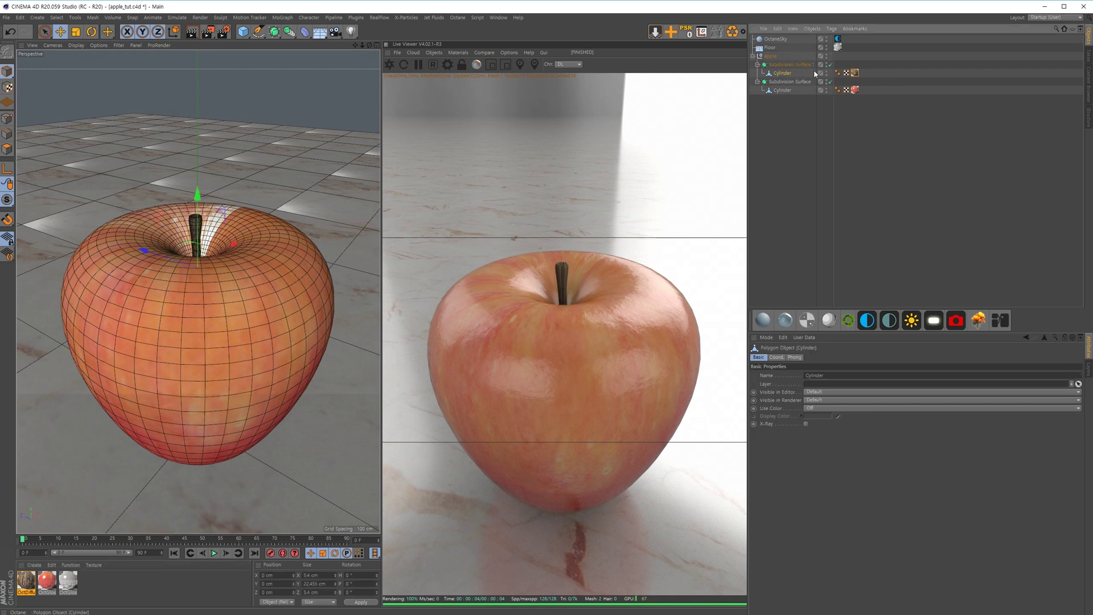
left_click(855, 73)
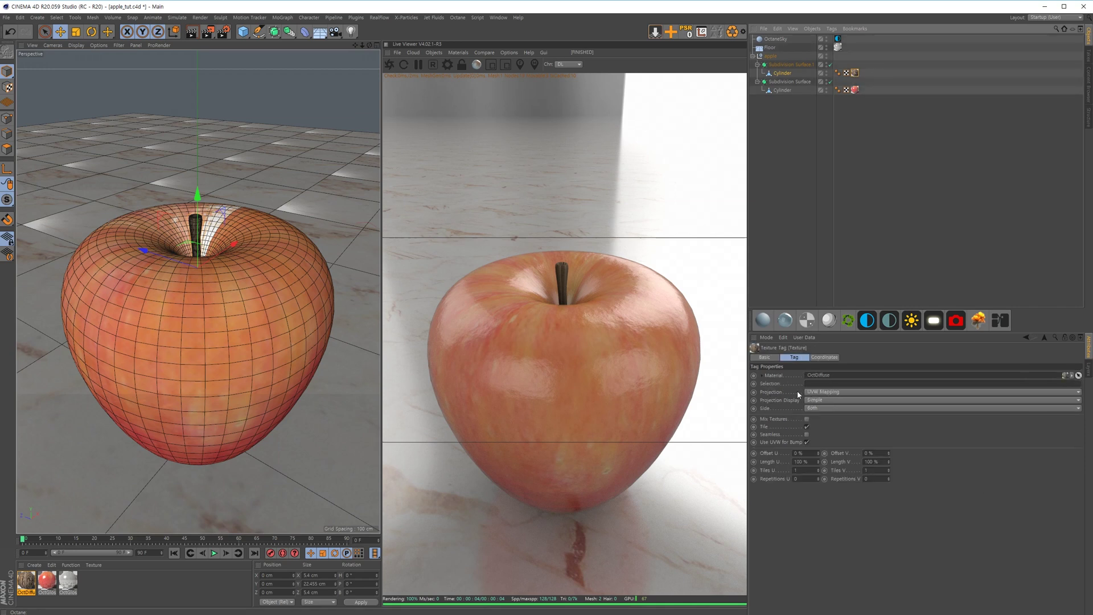
left_click(840, 393)
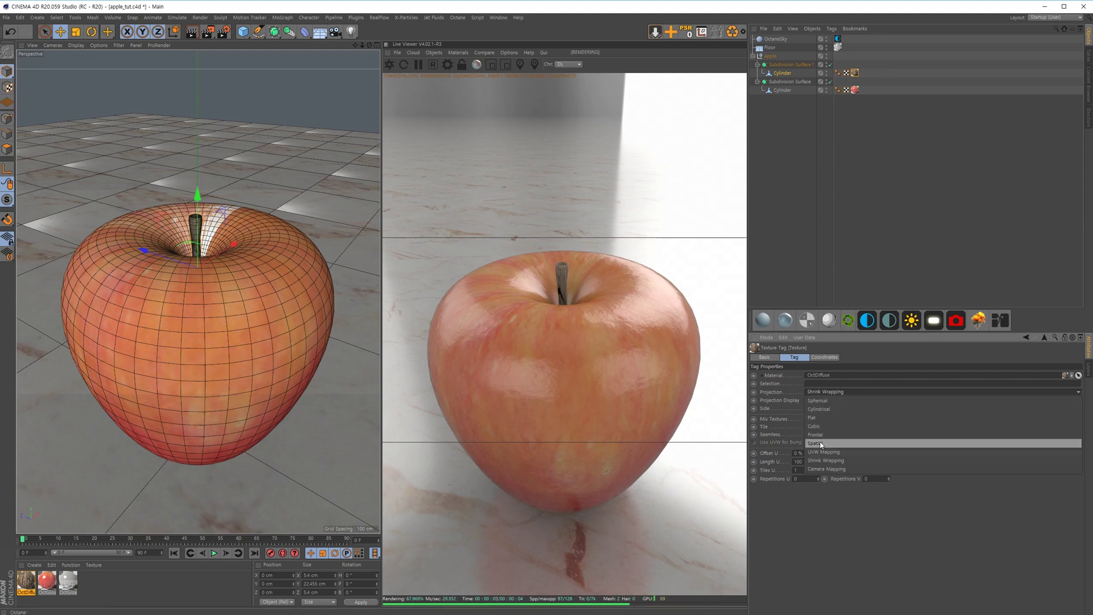
left_click(814, 426)
left_click(831, 392)
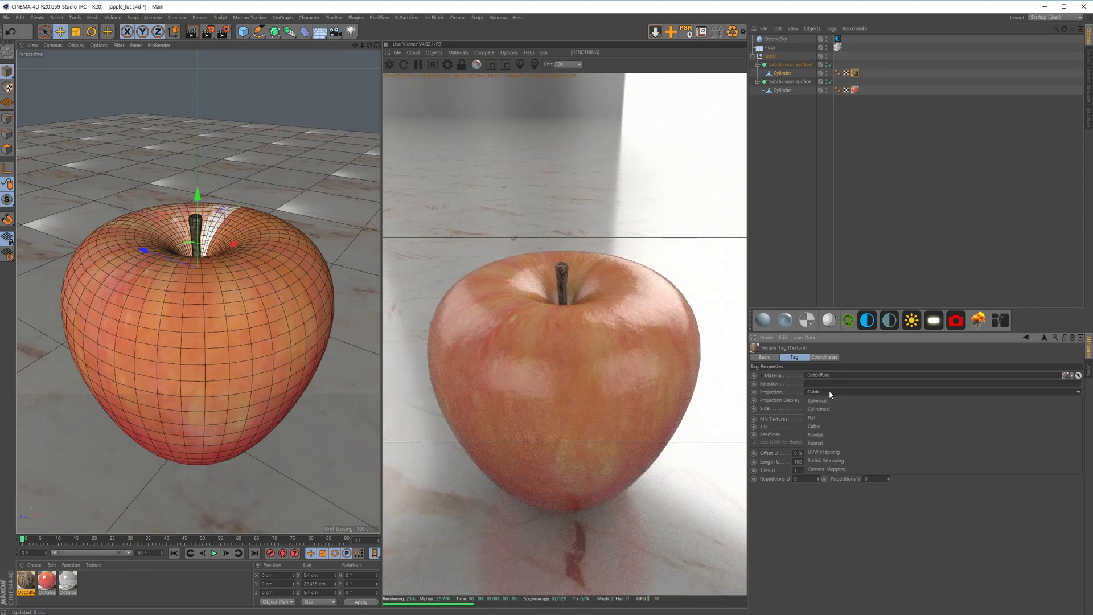
left_click(826, 427)
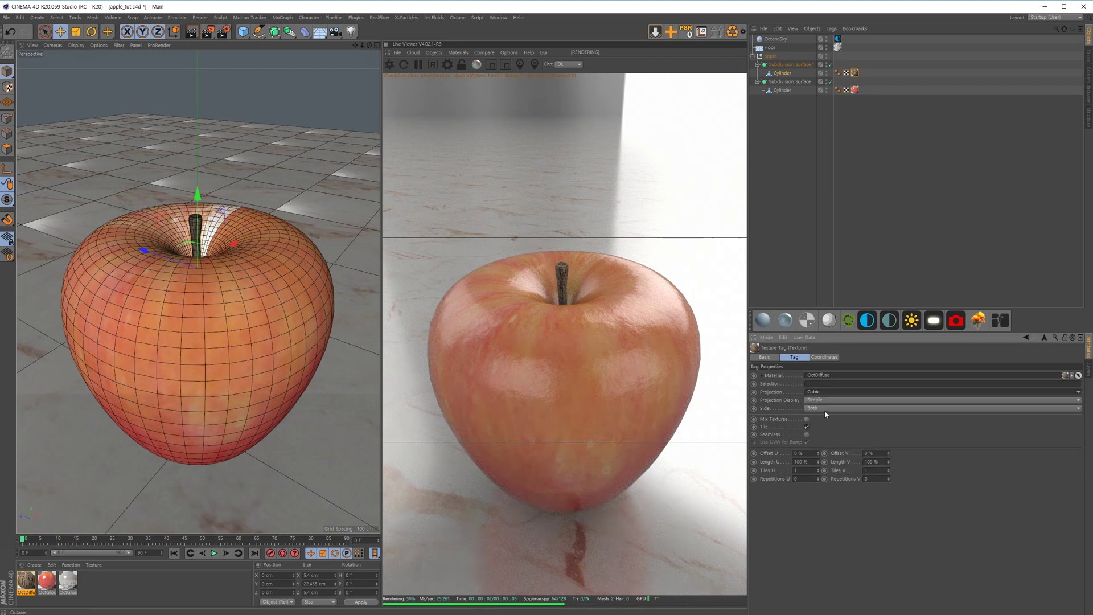
left_click(661, 294)
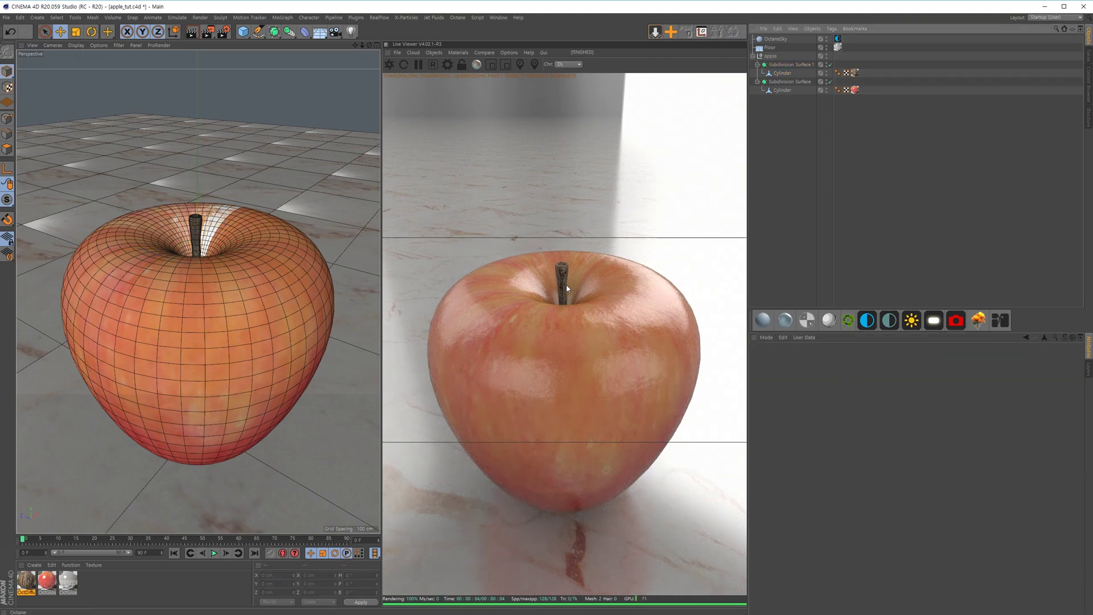
- Examine the stem's bark texture up close and then the whole apple on the marble floor in the render
scroll(251, 306, "up", 10)
scroll(231, 308, "down", 5)
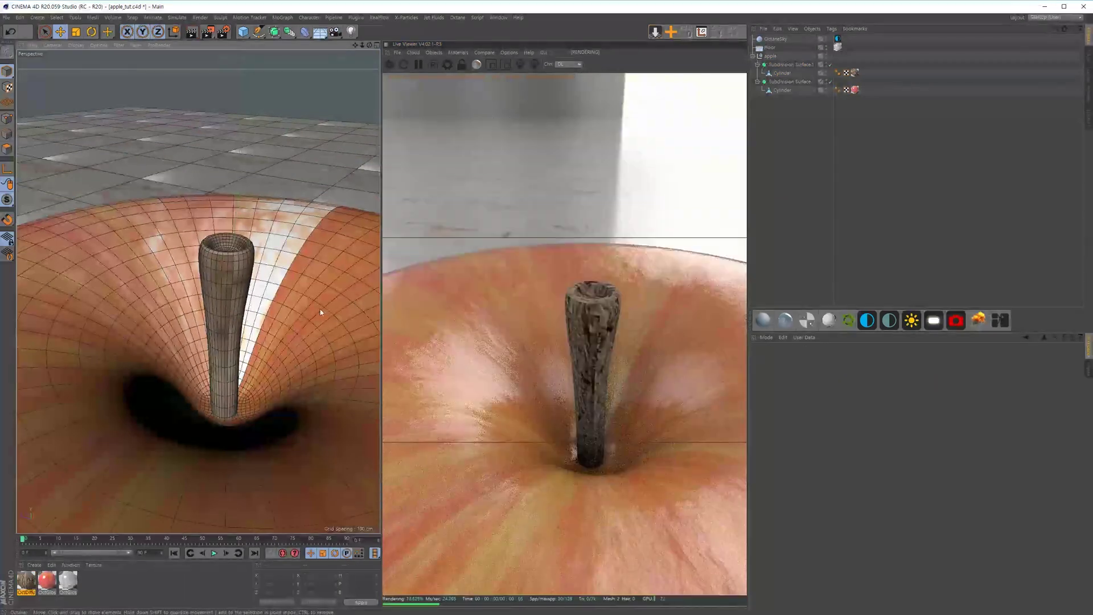
scroll(246, 348, "down", 5)
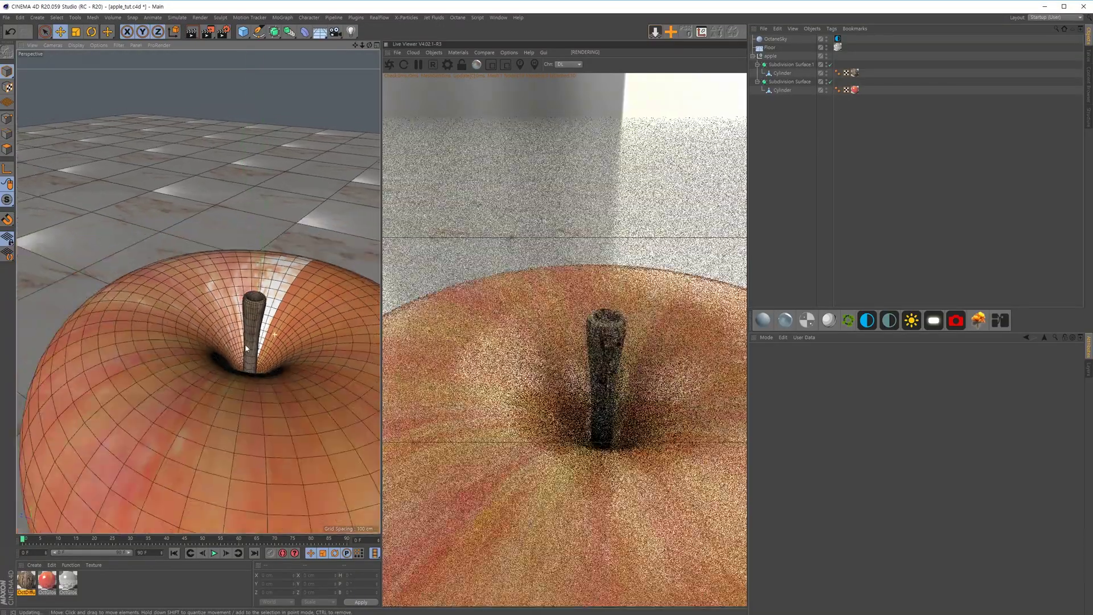
right_click_drag(246, 347, 192, 353, "alt")
middle_click_drag(233, 358, 197, 319, "alt")
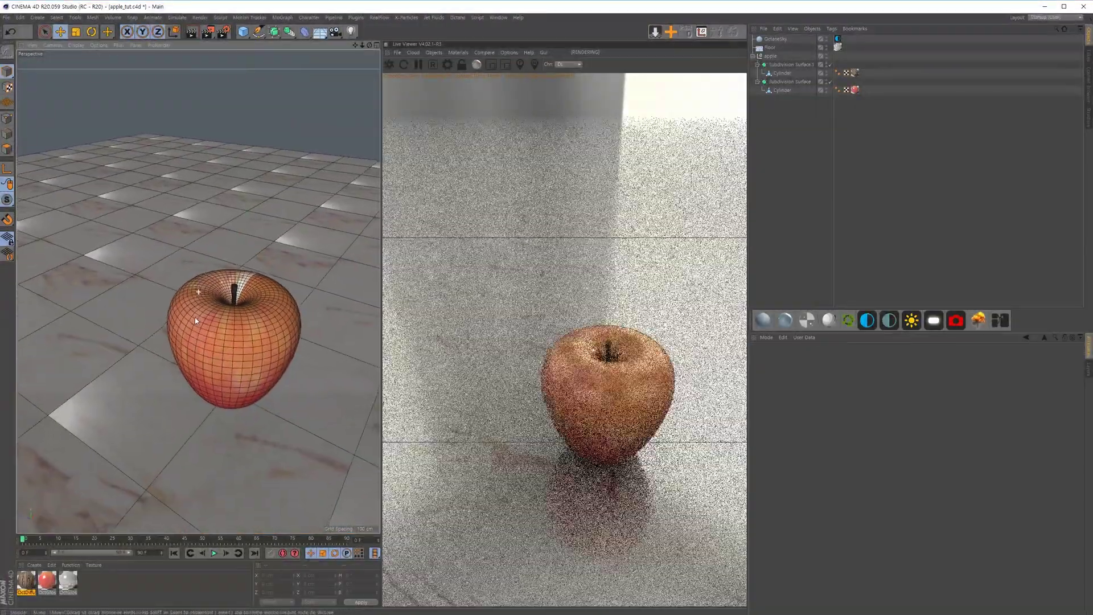
right_click_drag(195, 315, 144, 323, "alt")
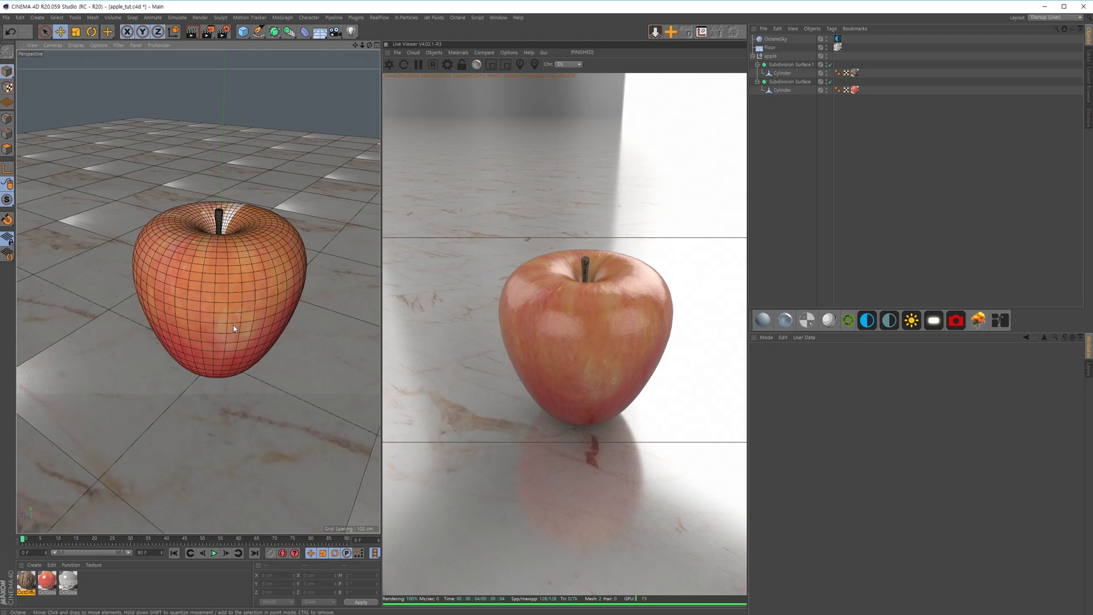
left_click_drag(242, 330, 230, 305, "alt")
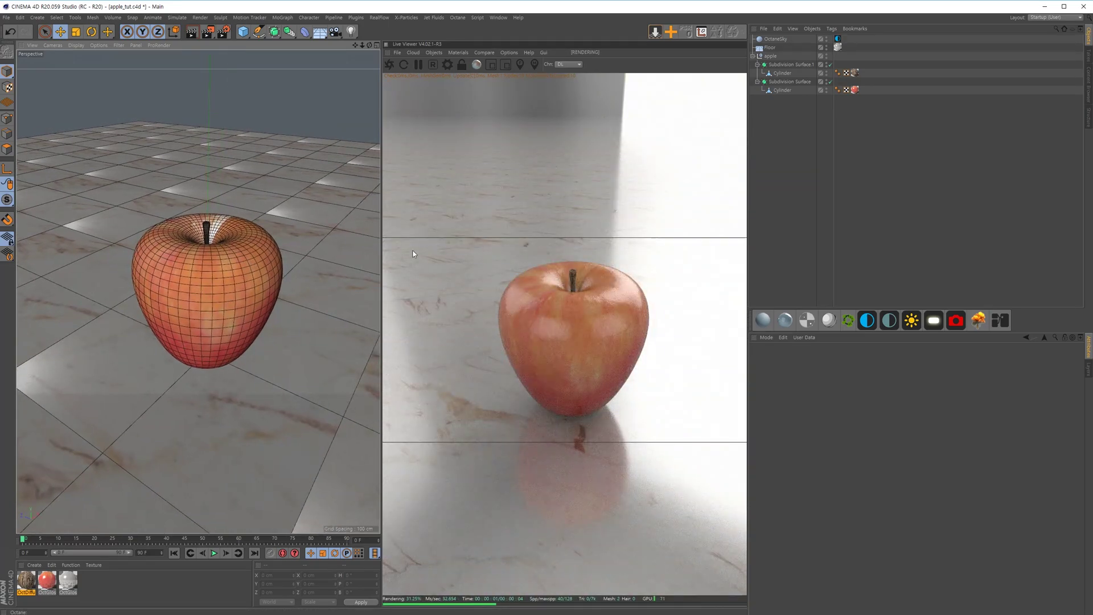
- Add an Octane camera to the scene and make it the active view
left_click(439, 53)
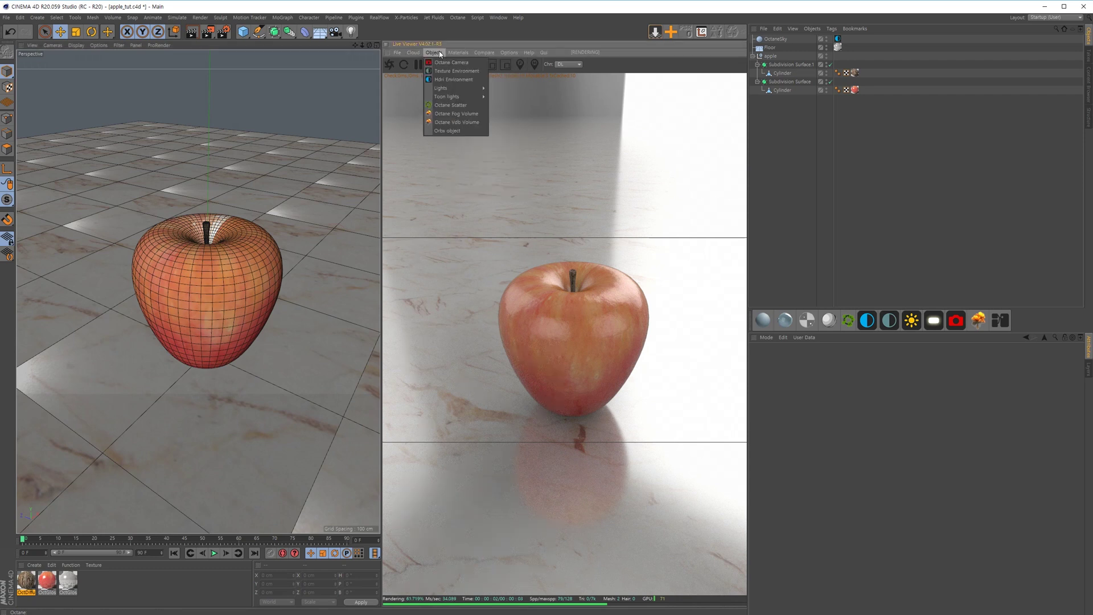
left_click(439, 52)
left_click(439, 54)
left_click(438, 66)
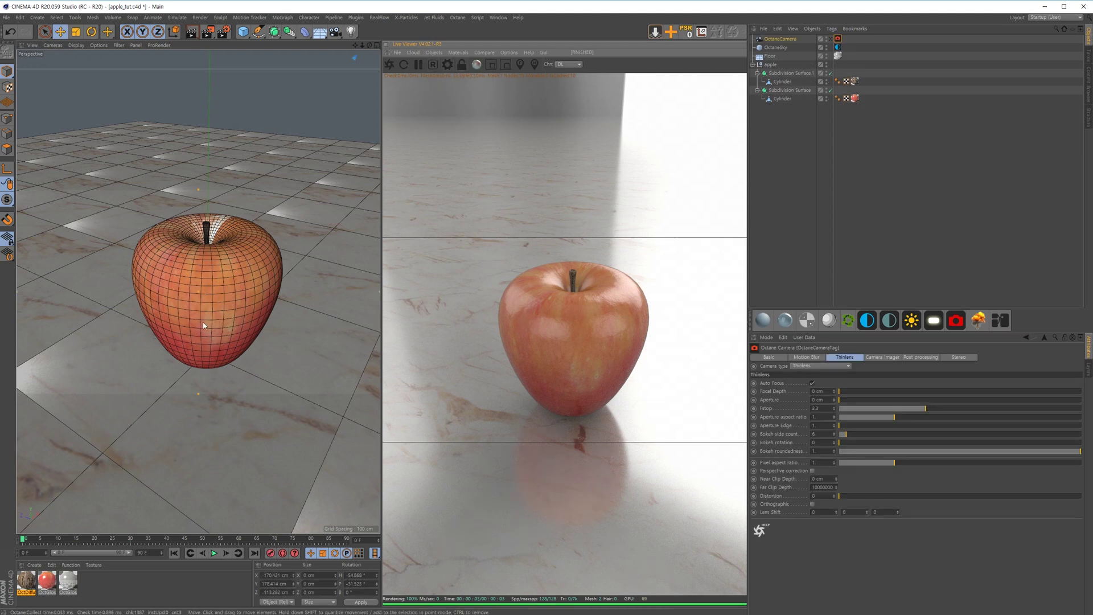
left_click(830, 40)
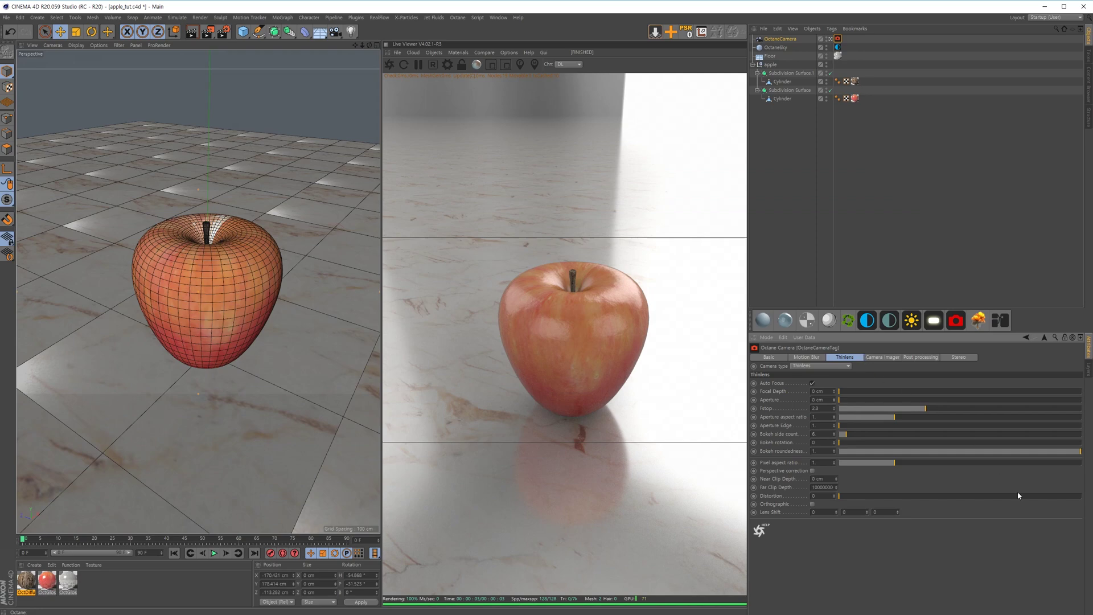
- Try a 5 cm camera aperture with focus points picked on the apple, settling on an aperture of about 3.33 cm
key("ctrl+z")
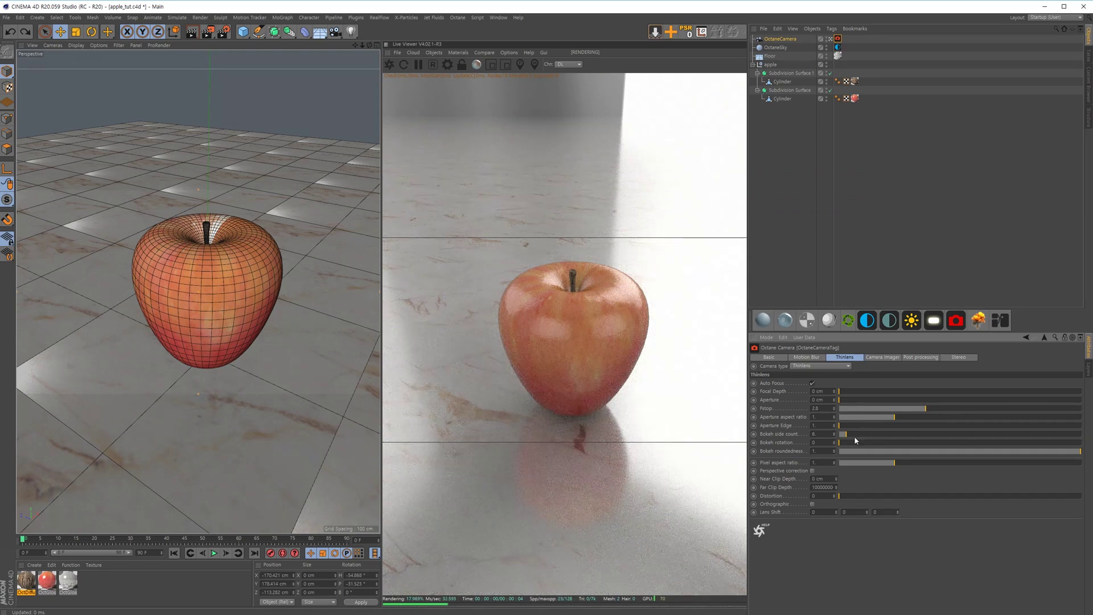
key("ctrl+y")
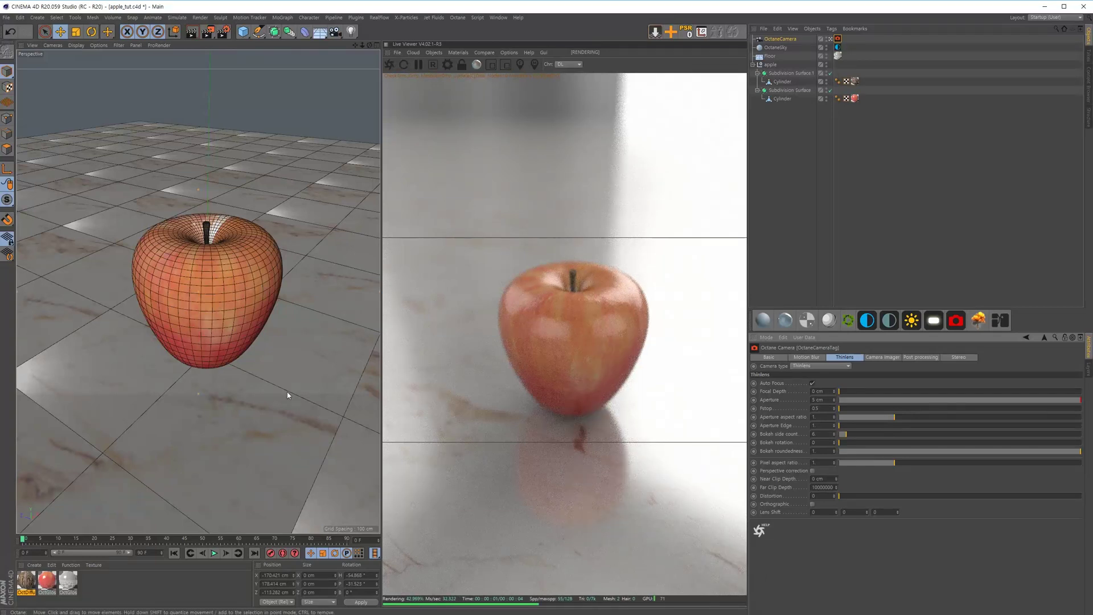
left_click(520, 65)
left_click(607, 285)
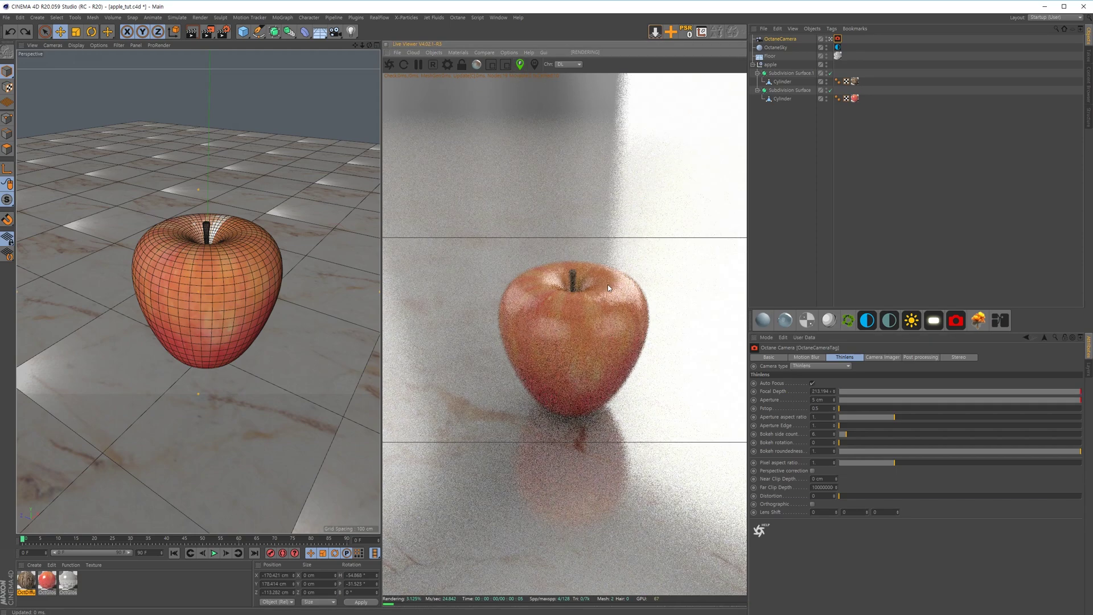
left_click(575, 281)
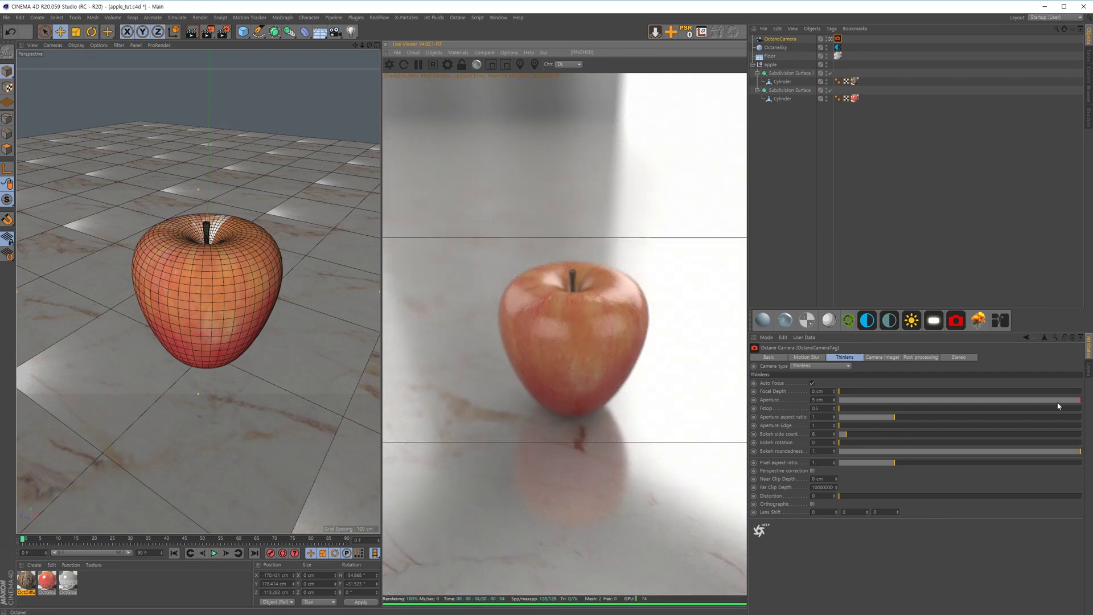
left_click_drag(1081, 406, 1040, 400)
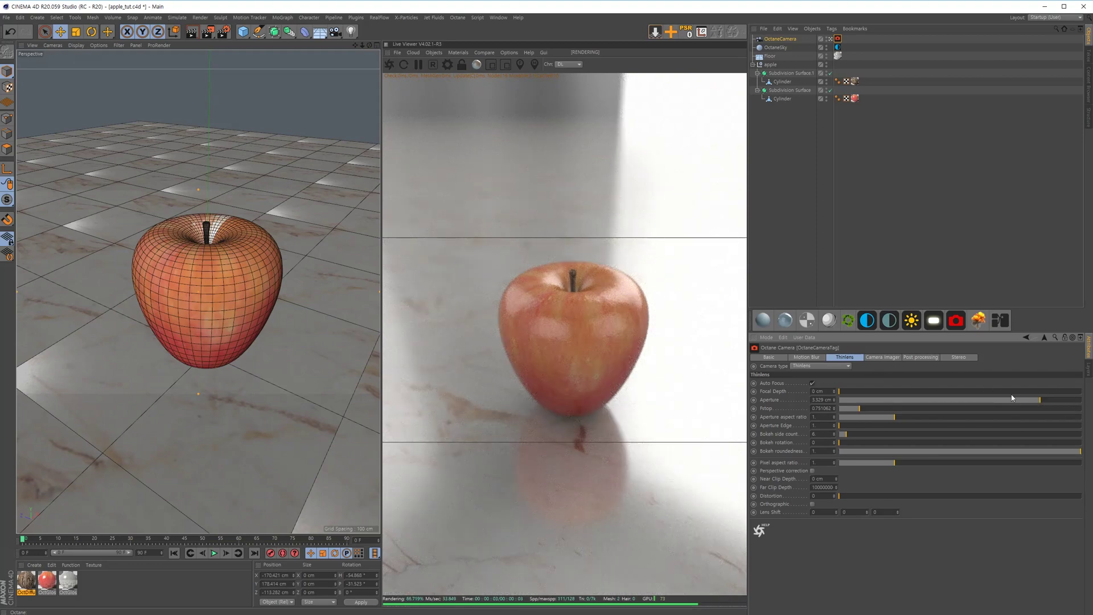
- Move the camera farther back from the apple and set its aperture to 10 cm
left_click_drag(1039, 400, 1032, 400)
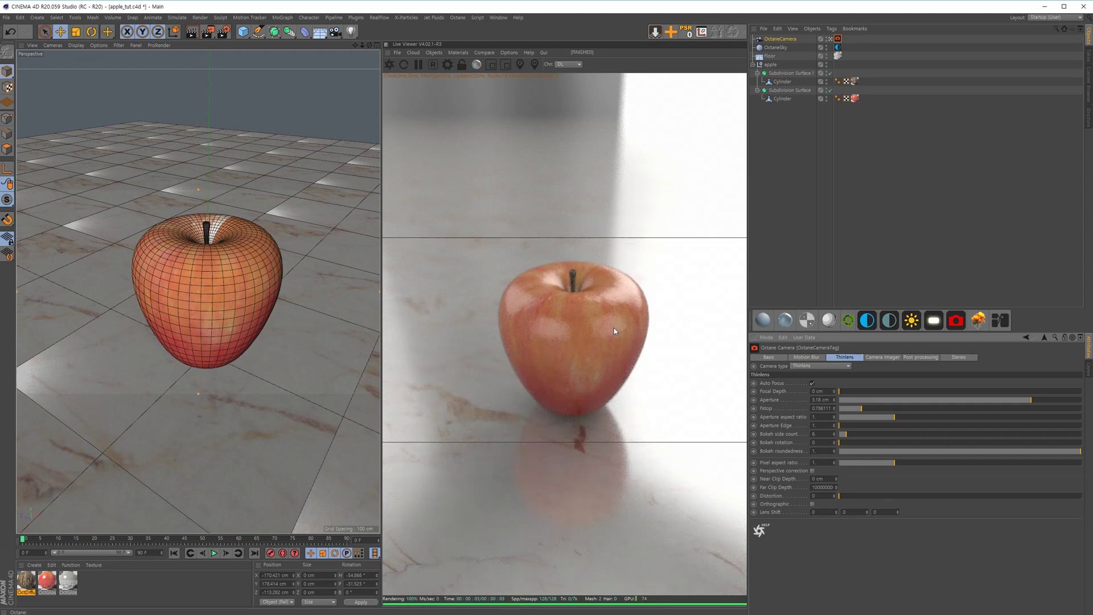
right_click_drag(588, 361, 542, 361, "alt")
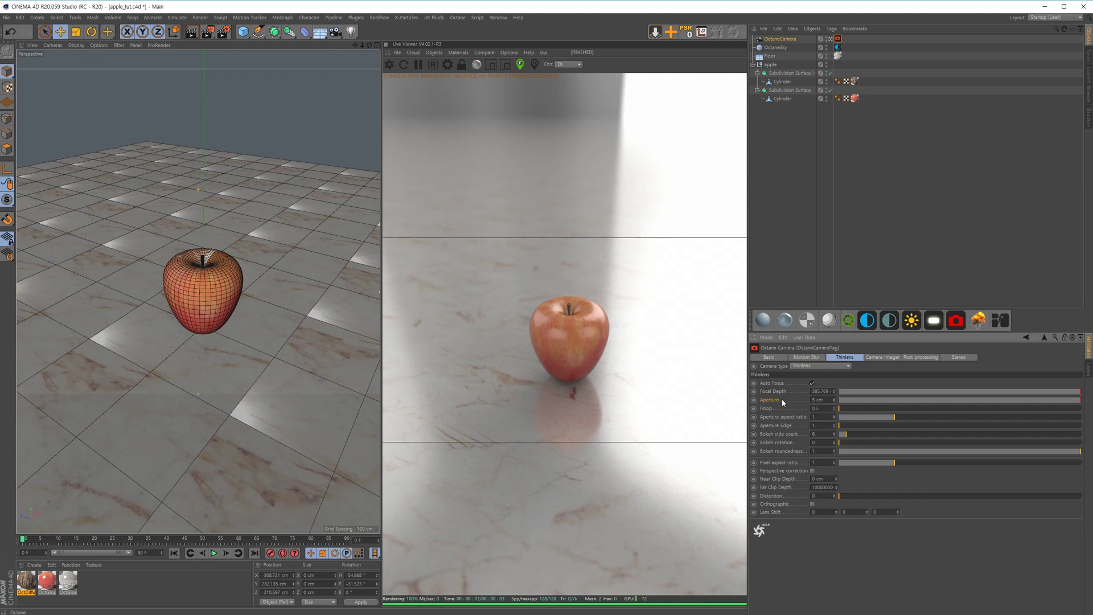
left_click(828, 402)
type("10")
key("Return")
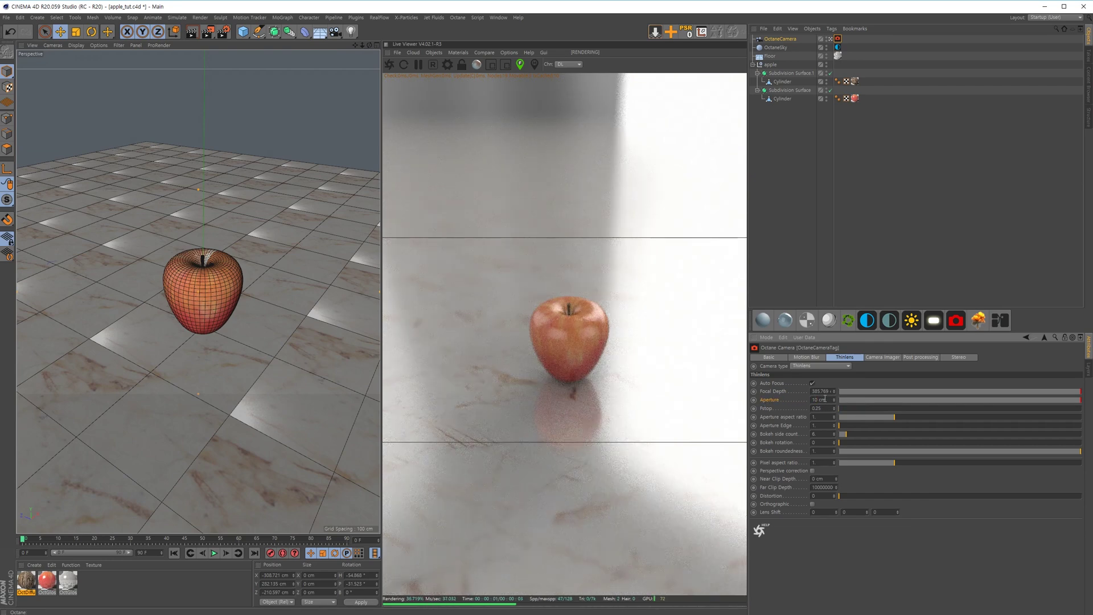
- Try a 15 cm camera aperture and undo the change
left_click(825, 400)
type("15")
key("Return")
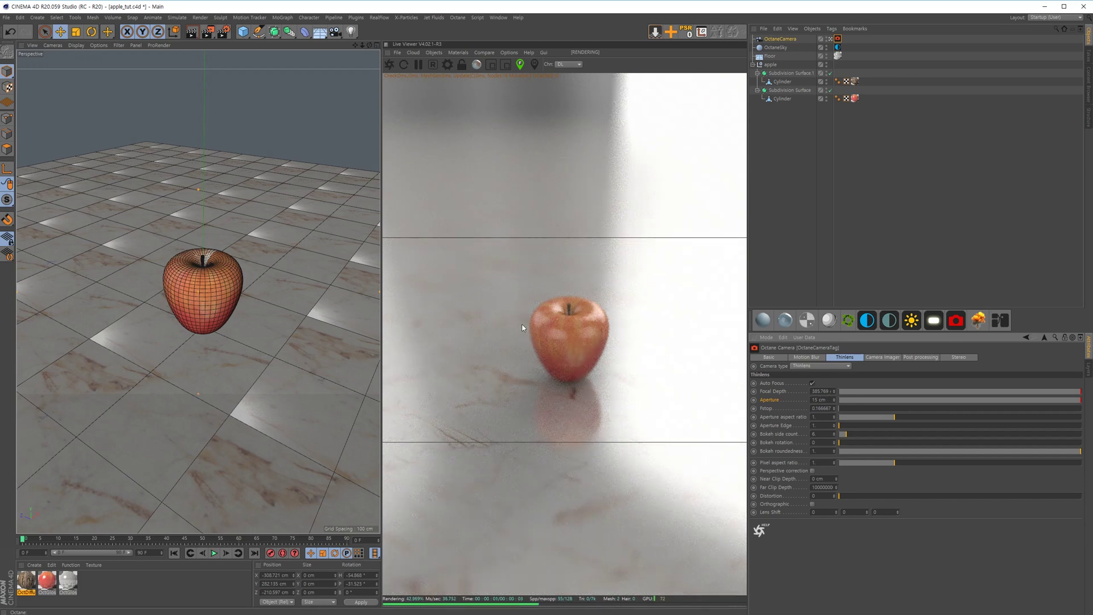
key("ctrl+z")
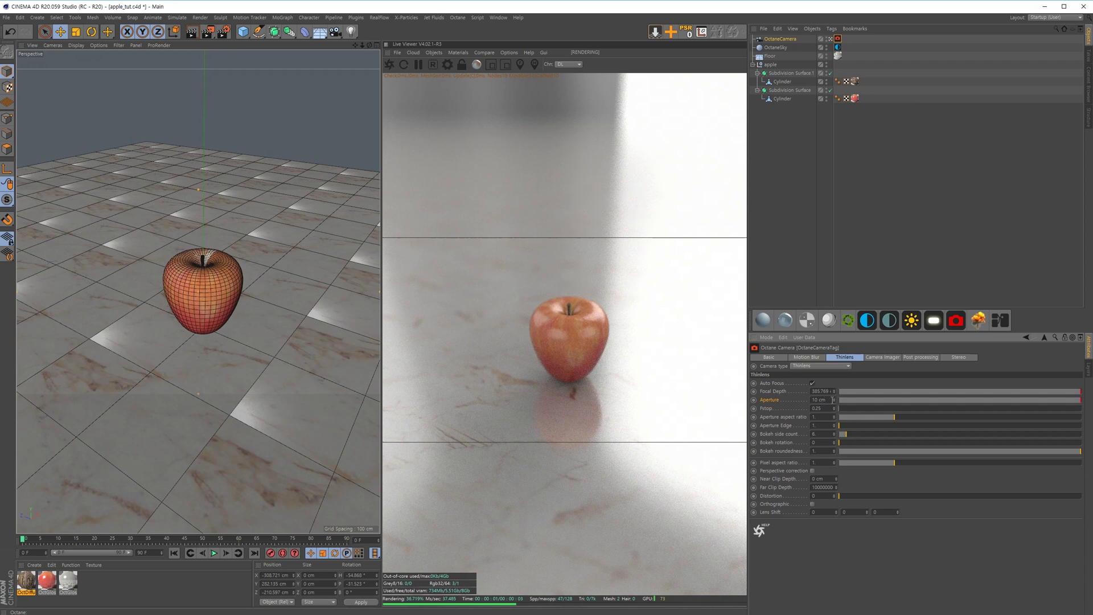
double_click(811, 400)
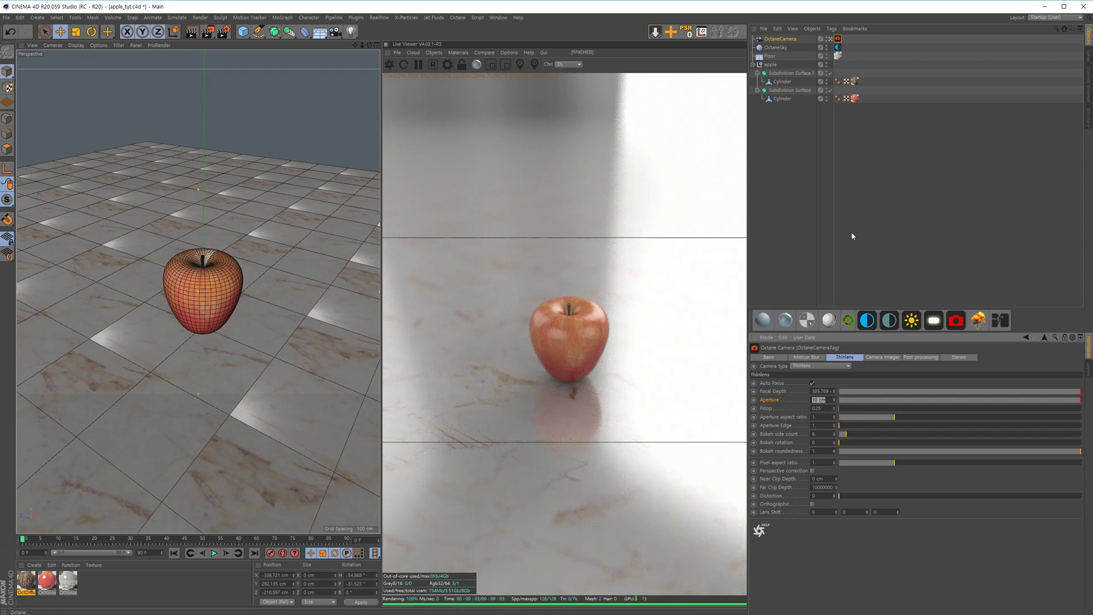
left_click(890, 195)
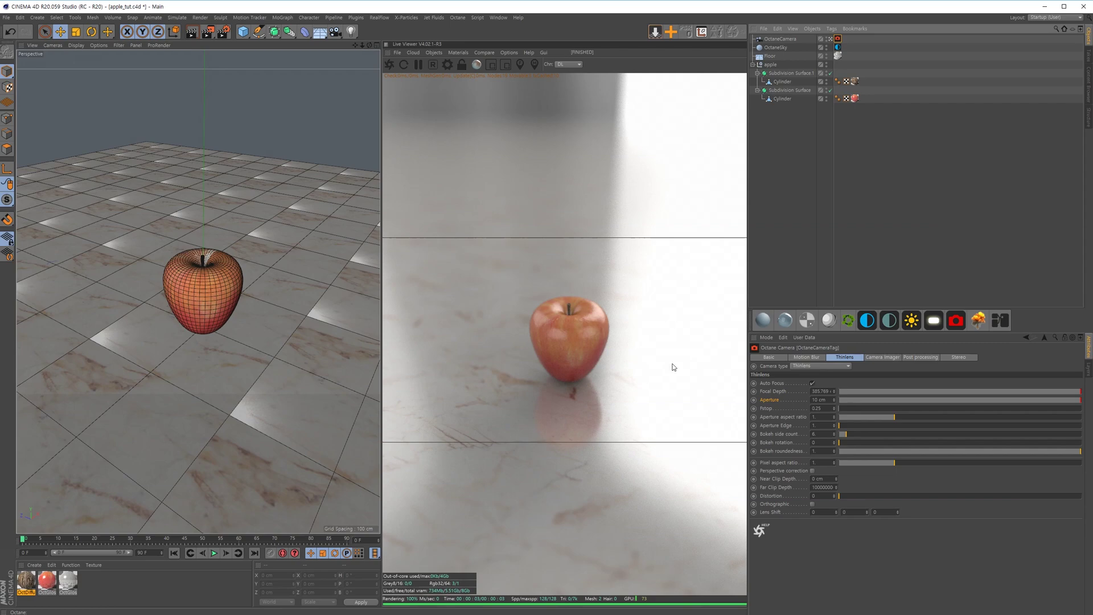
- Duplicate the apple group beside the original and lower both apples slightly onto the marble floor
left_click(771, 64)
left_click_drag(227, 243, 309, 240, "ctrl")
key("F4")
left_click_drag(334, 338, 334, 442)
key("F1")
key("F4")
key("l")
left_click(771, 107, "ctrl")
left_click_drag(264, 391, 263, 395)
key("F1")
- Scale and duplicate the copied apple to place a large one behind the original and two smaller ones at its sides
left_click(773, 39)
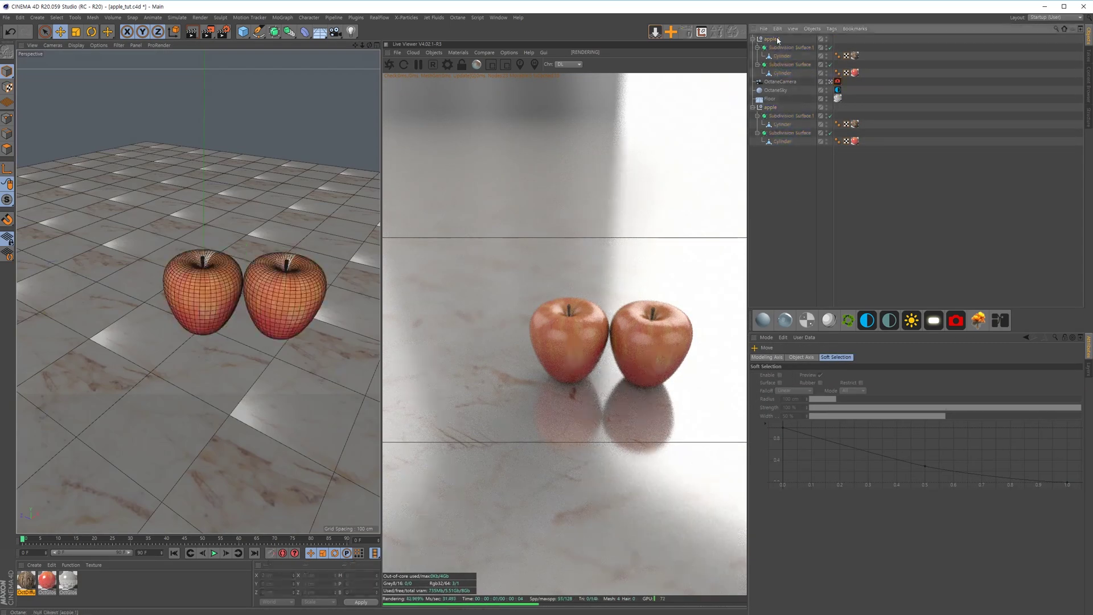
key("t")
key("e")
left_click_drag(296, 308, 285, 250)
key("t")
left_click_drag(228, 245, 152, 396)
key("e")
key("t")
key("e")
key("ctrl+z")
- Scale down the remaining apple copy, place it on the floor in front of the original, and clear the selection
key("t")
left_click_drag(336, 348, 249, 347)
key("e")
left_click_drag(151, 383, 162, 358)
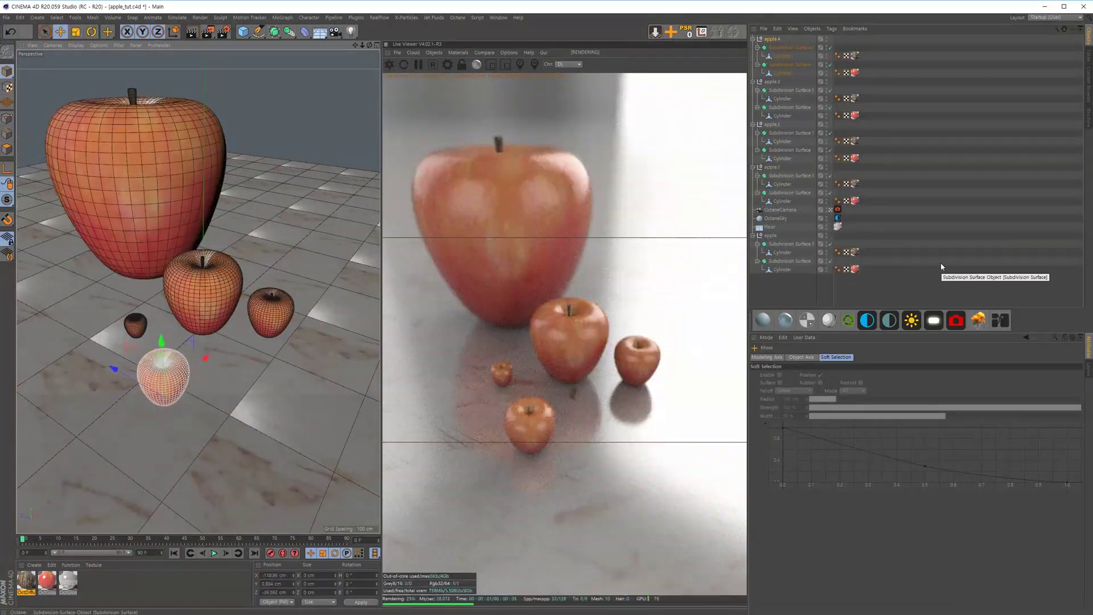
left_click(942, 268)
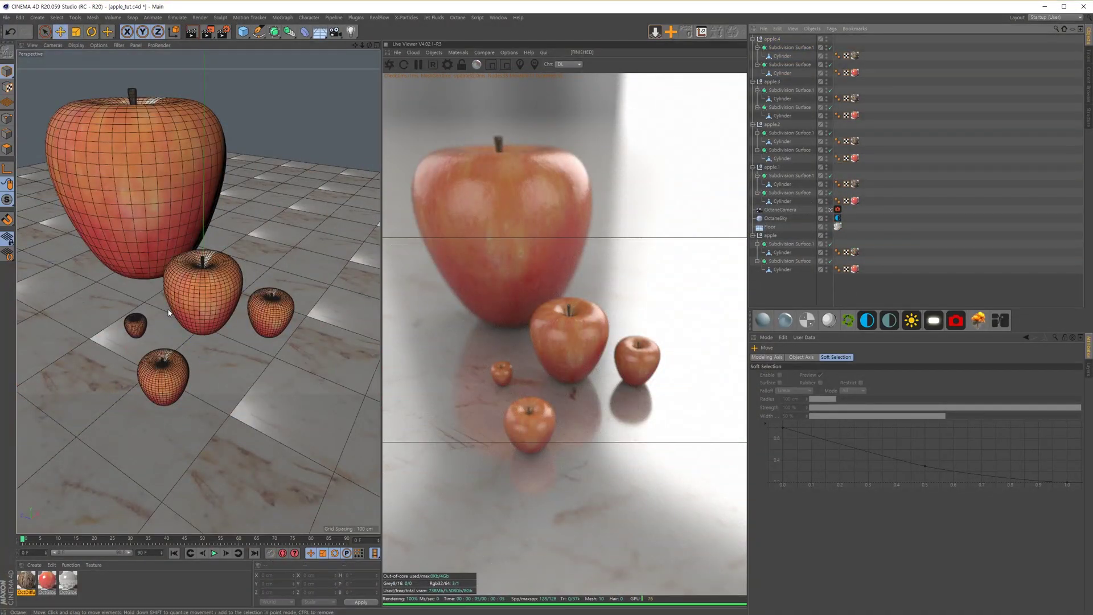